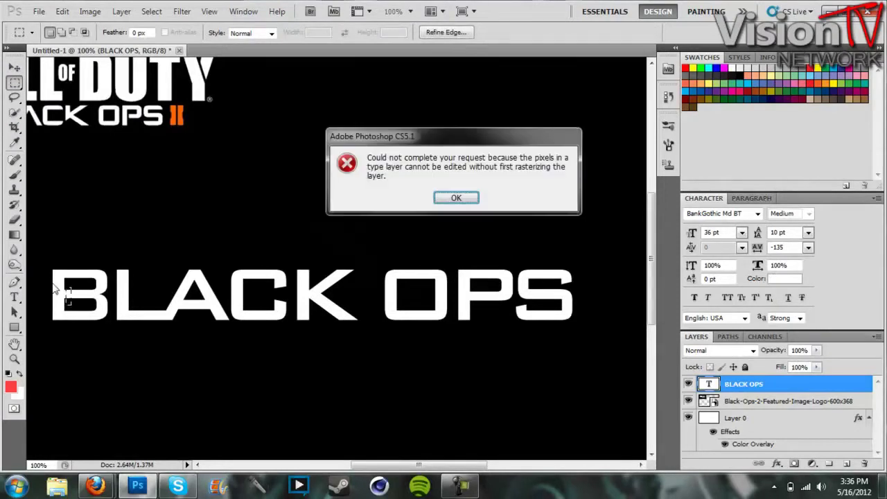
# Step: Rasterize the BLACK OPS type layer and clear the selection around the letter B
pyautogui.press('Return')
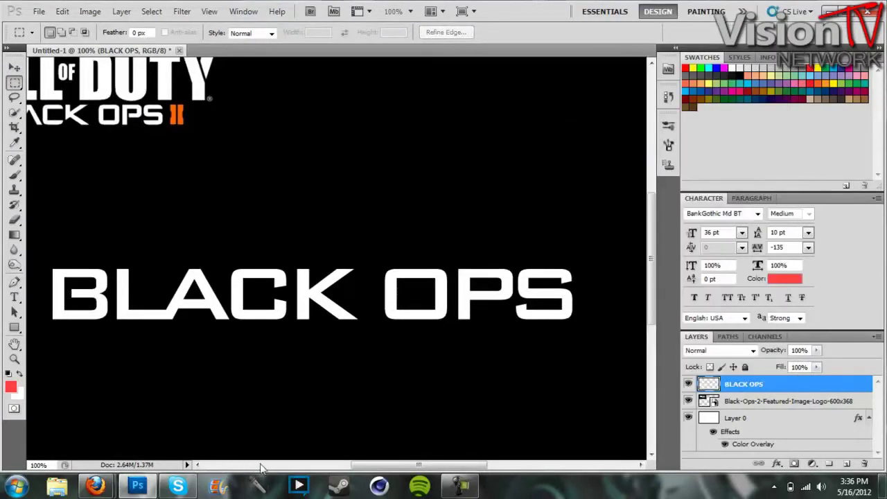
pyautogui.hscroll(-3, 358, 435)
pyautogui.hotkey('ctrl', 'd')
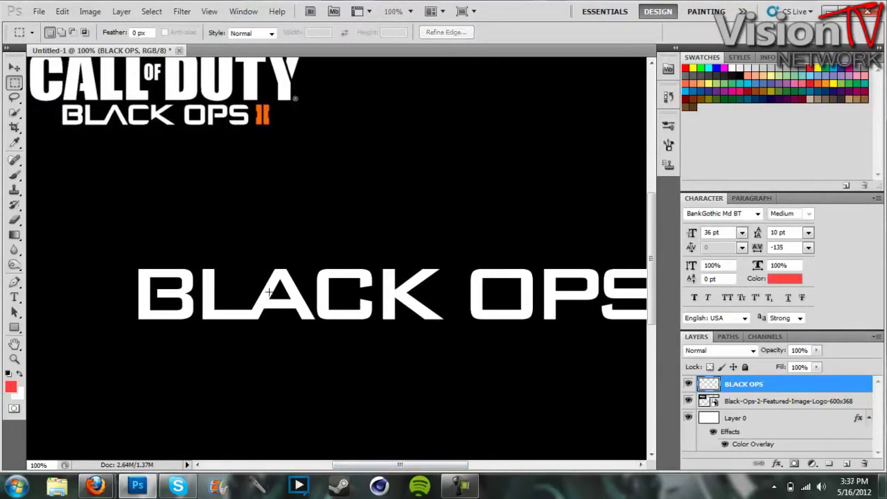
# Step: Cut the crossbar out of the A in BLACK OPS using the Polygonal Lasso
pyautogui.click(263, 341)
pyautogui.moveTo(14, 97); pyautogui.dragTo(69, 112)
pyautogui.click(258, 320)
pyautogui.click(278, 299)
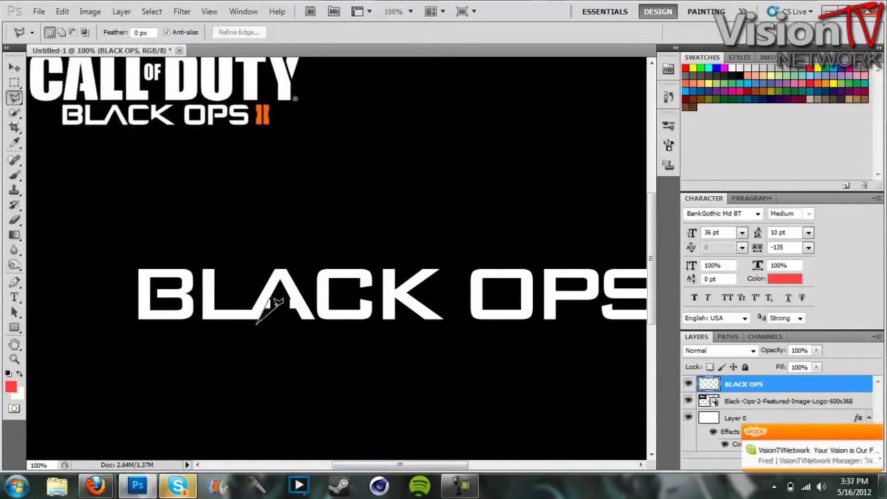
pyautogui.doubleClick(295, 317)
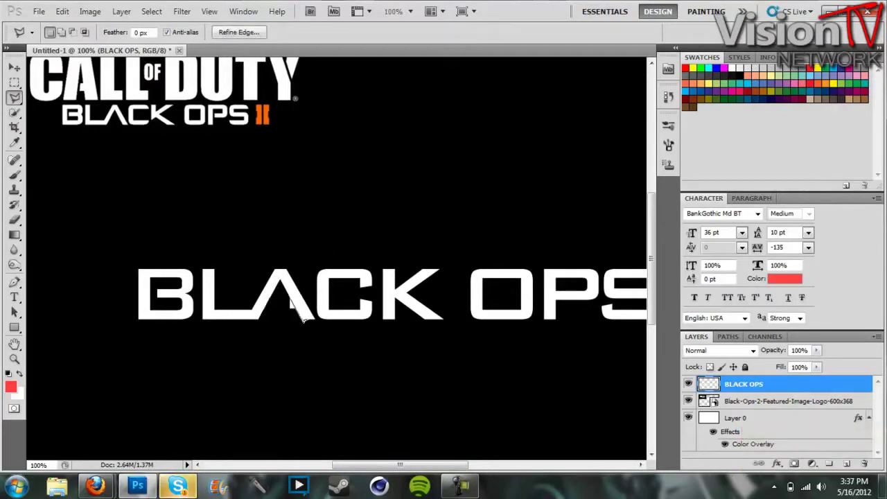
pyautogui.press('m')
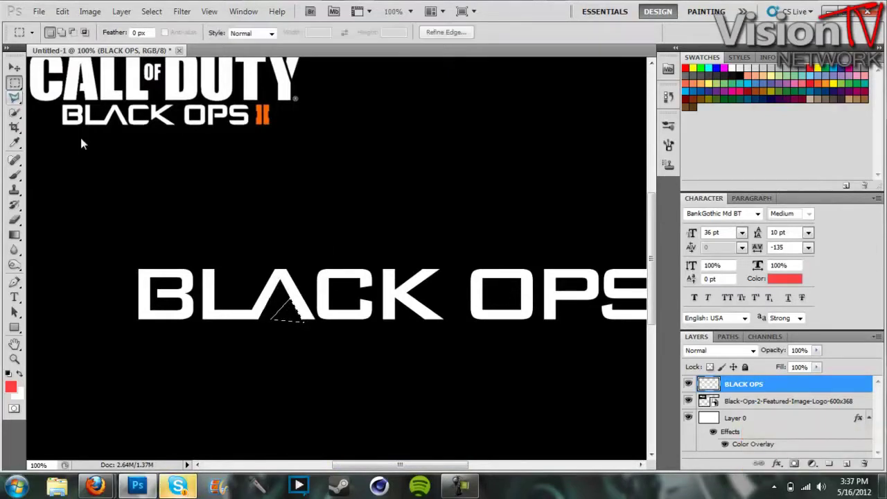
pyautogui.press('v')
pyautogui.click(178, 486)
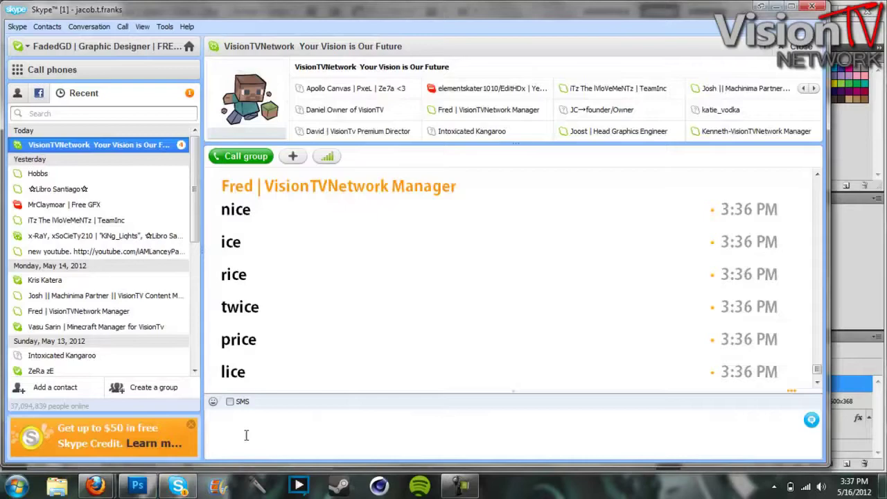
pyautogui.click(134, 487)
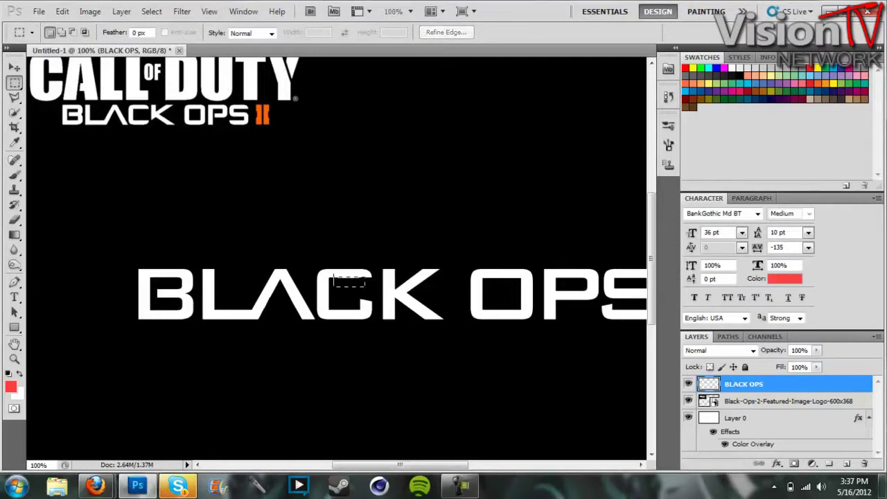
# Step: Trim the hooked inner ends off the C in BLACK OPS with rectangular selections
pyautogui.moveTo(335, 280); pyautogui.dragTo(321, 280)
pyautogui.moveTo(330, 309); pyautogui.dragTo(330, 309)
pyautogui.moveTo(329, 279); pyautogui.dragTo(329, 279)
# Step: Cut the lower part of the K's stem away diagonally using the Polygonal Lasso
pyautogui.press('l')
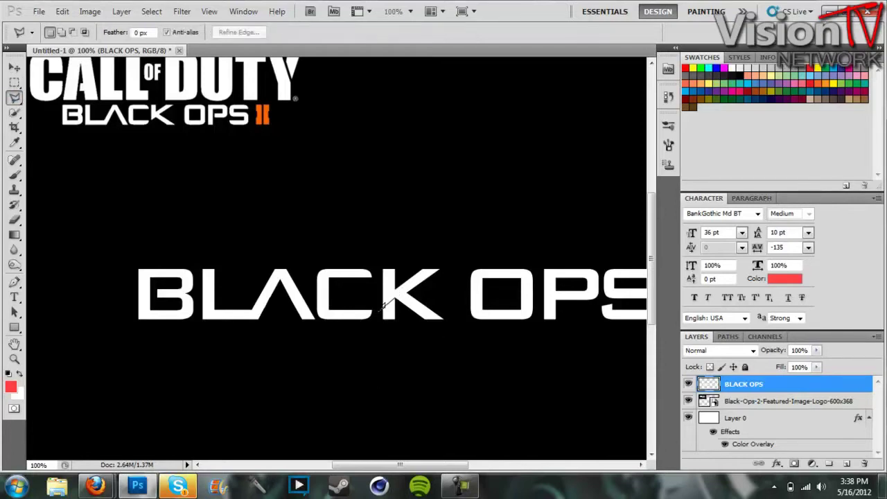
pyautogui.press('Escape')
pyautogui.press('m')
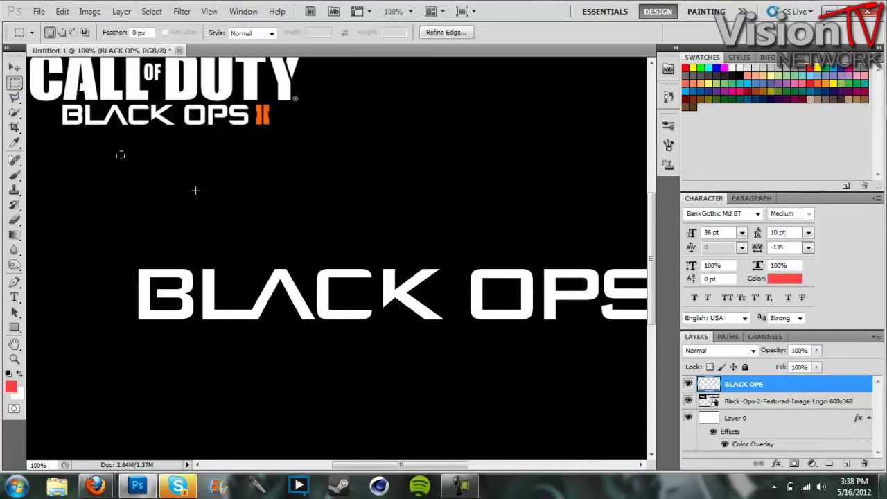
# Step: Trim the hooked ends off the S in BLACK OPS with rectangular selections
pyautogui.hscroll(2, 450, 456)
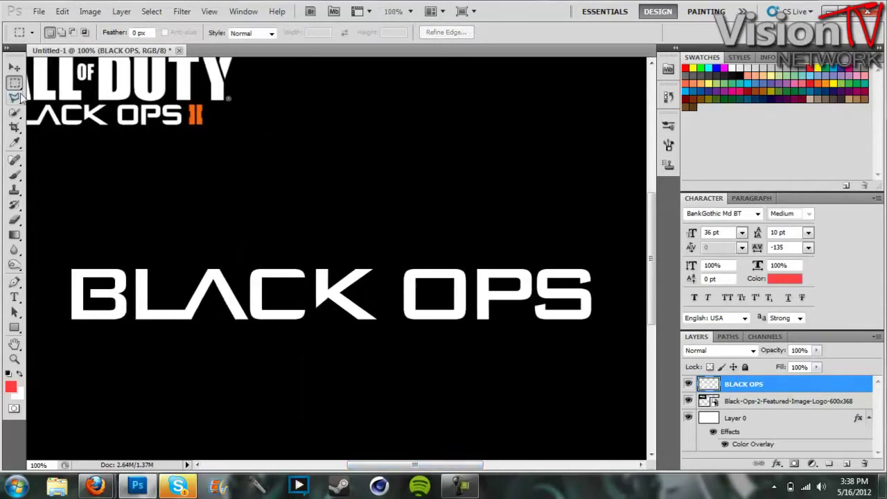
pyautogui.moveTo(522, 305); pyautogui.dragTo(525, 309)
pyautogui.click(569, 298)
pyautogui.moveTo(601, 281); pyautogui.dragTo(565, 281)
pyautogui.click(610, 276)
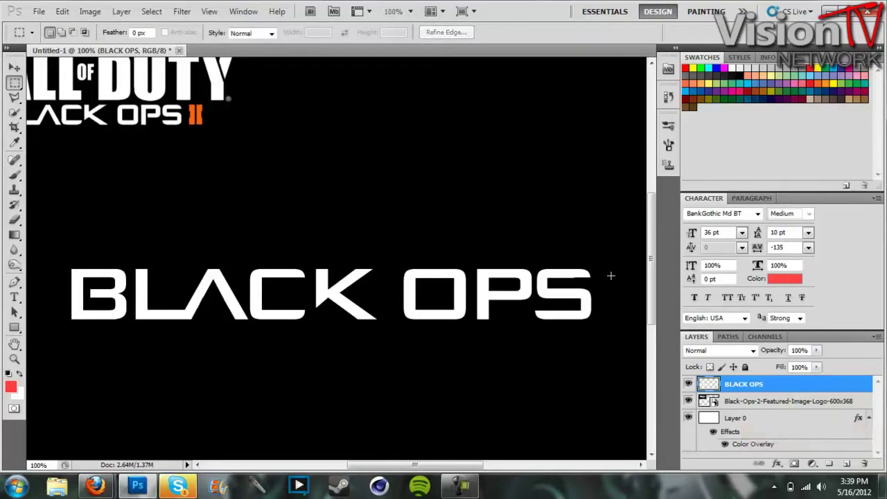
pyautogui.moveTo(580, 283); pyautogui.dragTo(583, 283)
pyautogui.click(179, 486)
pyautogui.click(138, 486)
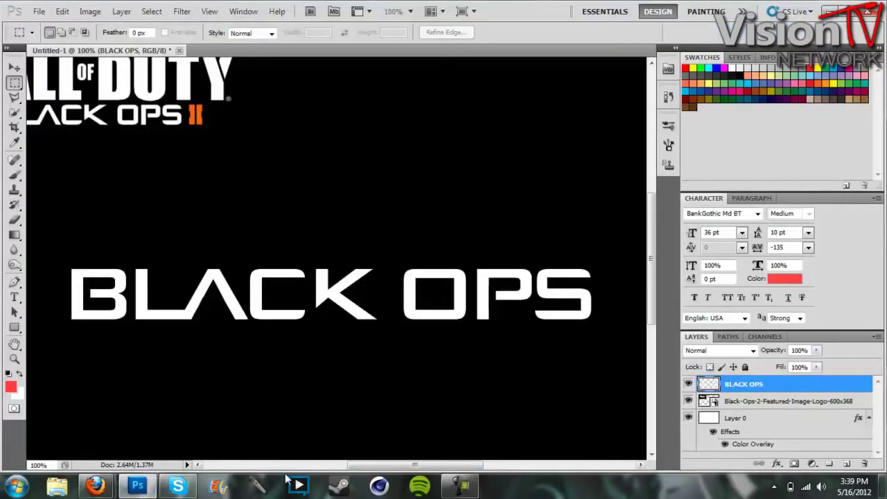
# Step: Add a text box above BLACK OPS reading "CALL" in the Impact font
pyautogui.click(409, 11)
pyautogui.click(408, 41)
pyautogui.click(14, 297)
pyautogui.moveTo(156, 201)
pyautogui.mouseDown()
pyautogui.moveTo(390, 249)
pyautogui.moveTo(504, 258)
pyautogui.mouseUp()
pyautogui.click(152, 32)
pyautogui.scroll(-15, 168, 248)
pyautogui.scroll(3, 194, 208)
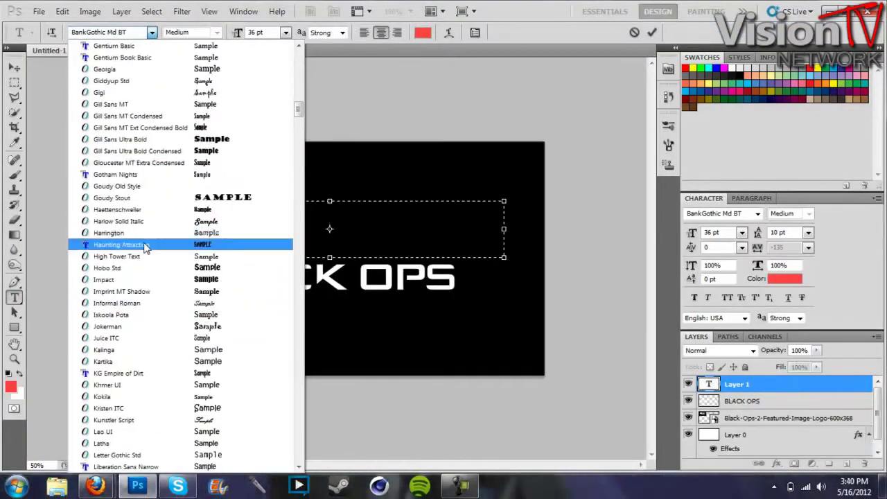
pyautogui.click(125, 216)
pyautogui.write('CALL')
# Step: Set the tracking of the CALL text to -25 and move the word left above BLACK OPS
pyautogui.moveTo(380, 225); pyautogui.dragTo(286, 225)
pyautogui.click(809, 247)
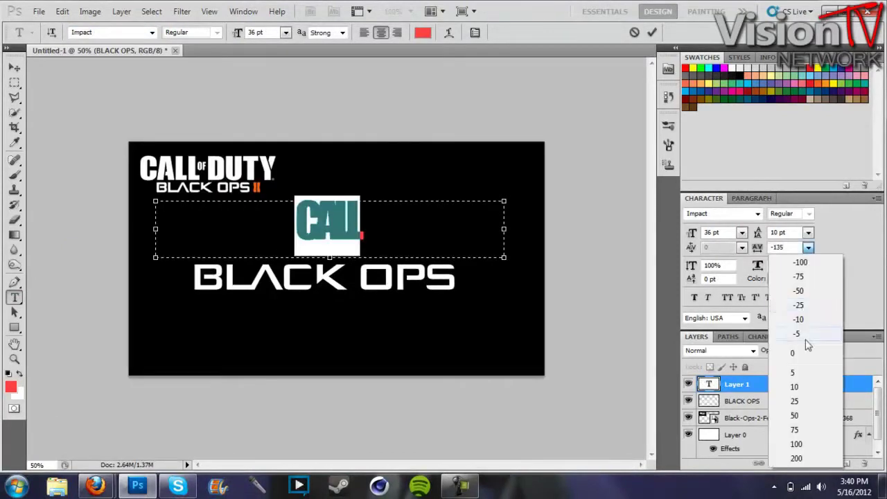
pyautogui.click(800, 372)
pyautogui.click(808, 248)
pyautogui.click(808, 248)
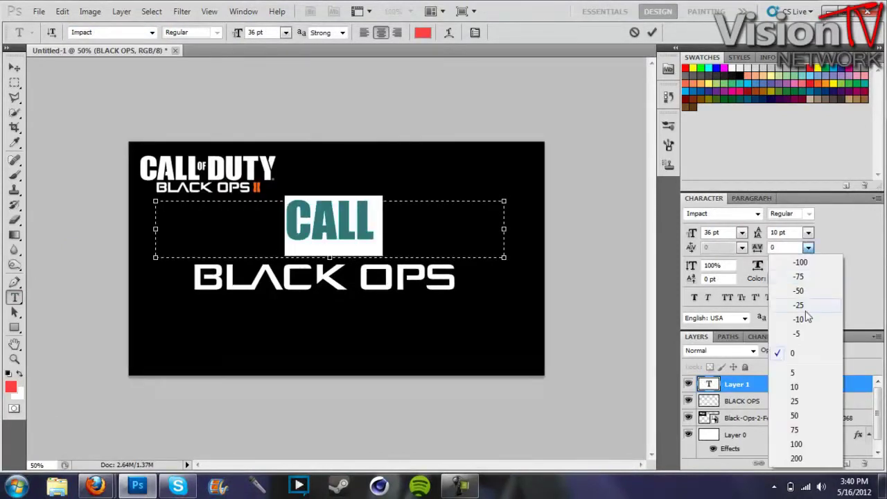
pyautogui.click(802, 305)
pyautogui.moveTo(341, 225); pyautogui.dragTo(292, 230)
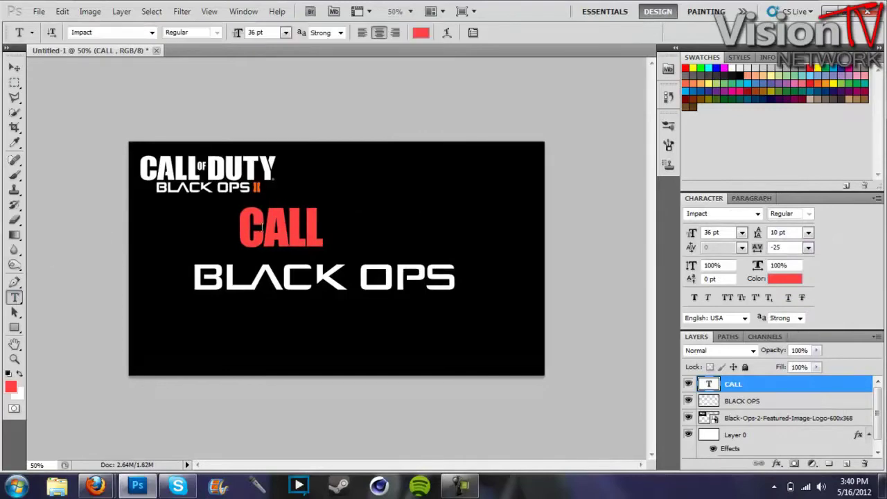
# Step: Change the color of the CALL text to white
pyautogui.click(422, 32)
pyautogui.click(279, 84)
pyautogui.click(575, 55)
pyautogui.hotkey('ctrl', 'Return')
# Step: Add the text "DUTY" in white 36 pt Impact and line it up to the right of CALL
pyautogui.moveTo(357, 174); pyautogui.dragTo(532, 245)
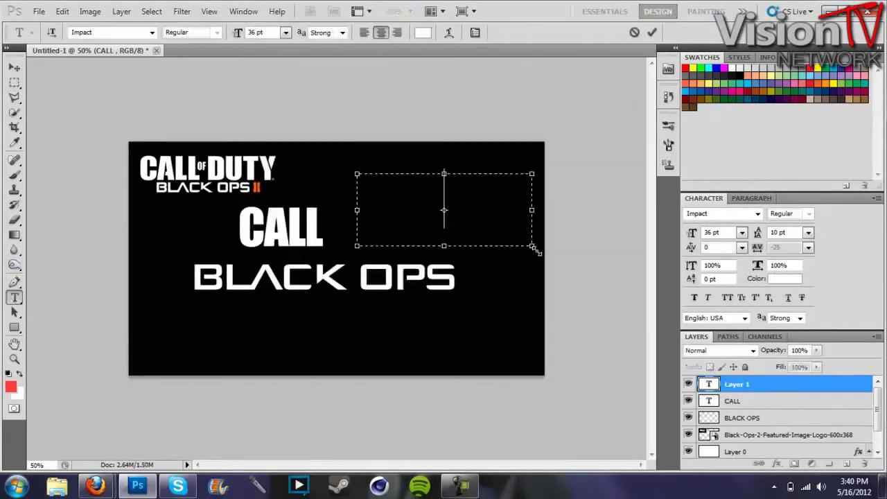
pyautogui.write('DUTY')
pyautogui.hotkey('ctrl', 'Return')
pyautogui.moveTo(113, 100); pyautogui.dragTo(65, 135)
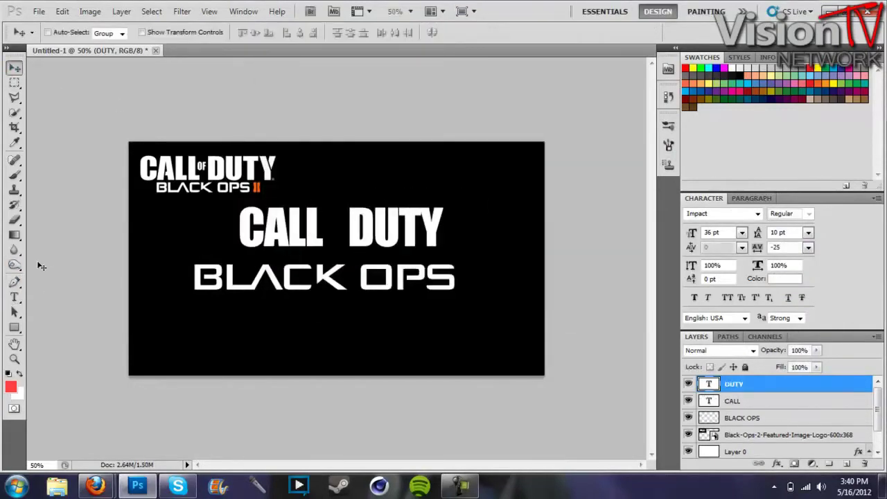
# Step: Add the text "OF" at 10 pt and place it between CALL and DUTY
pyautogui.moveTo(136, 223); pyautogui.dragTo(280, 328)
pyautogui.write('OF')
pyautogui.click(285, 32)
pyautogui.click(287, 167)
pyautogui.click(14, 67)
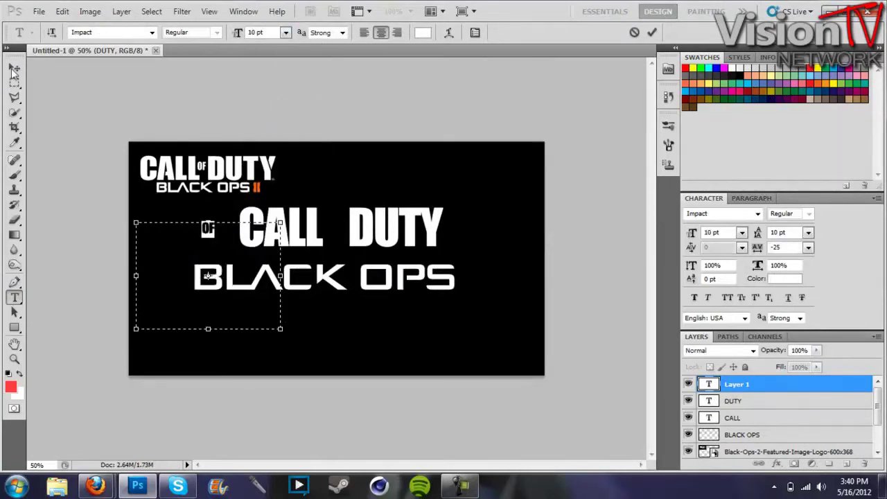
pyautogui.moveTo(210, 231); pyautogui.dragTo(337, 230)
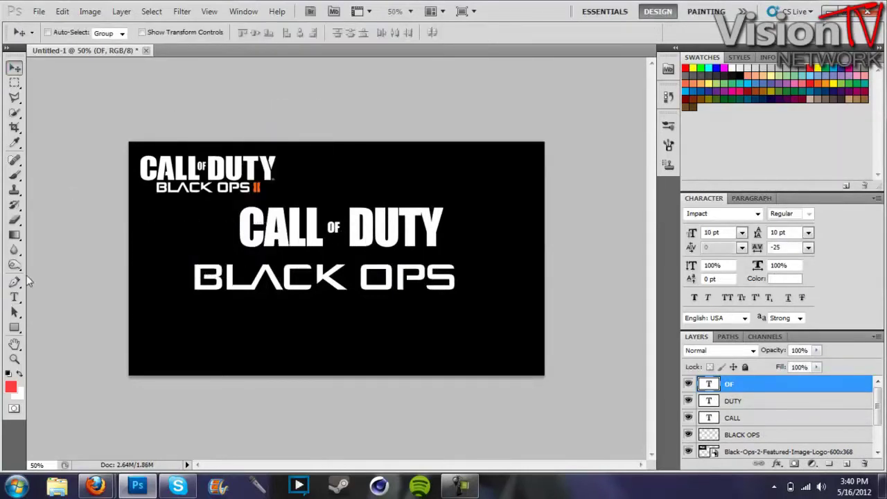
# Step: Increase the font size of the OF text to 14 pt
pyautogui.doubleClick(334, 228)
pyautogui.hotkey('ctrl', 'shift', '.')
pyautogui.hotkey('ctrl', 'shift', '.')
pyautogui.hotkey('ctrl', 'Return')
# Step: Move CALL to the left and DUTY slightly down so both sit just above BLACK OPS
pyautogui.click(733, 418)
pyautogui.moveTo(253, 223); pyautogui.dragTo(182, 235)
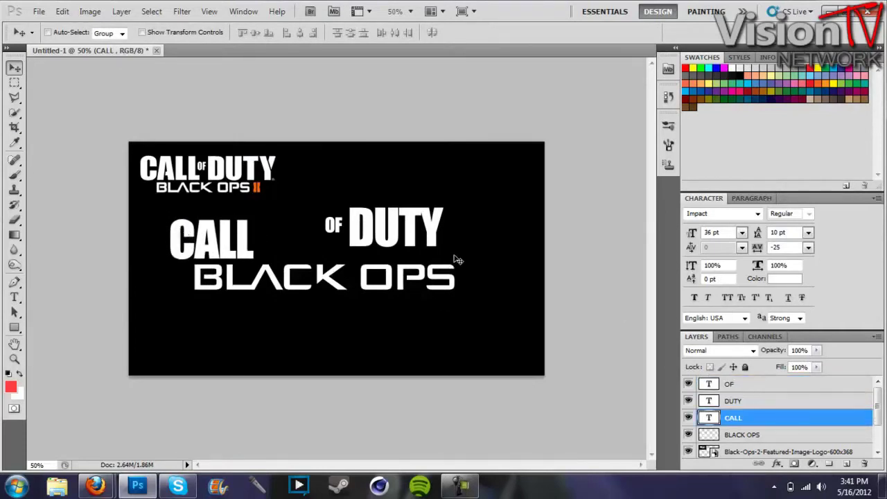
pyautogui.moveTo(395, 228); pyautogui.dragTo(382, 240)
# Step: Scale the BLACK OPS layer to 59.10% width and 75.00% height, and move it beneath the space between CALL and DUTY
pyautogui.click(758, 435)
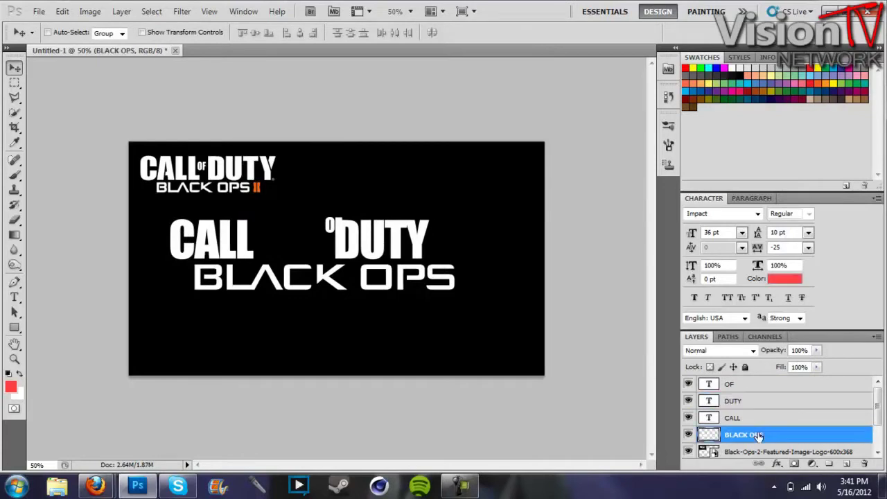
pyautogui.hotkey('ctrl', 't')
pyautogui.moveTo(463, 277); pyautogui.dragTo(356, 277)
pyautogui.moveTo(275, 264); pyautogui.dragTo(272, 267)
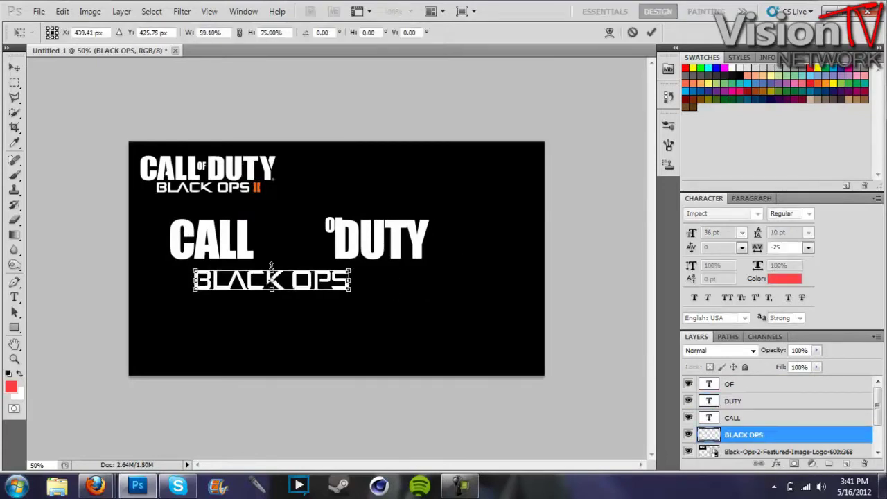
pyautogui.rightClick(295, 282)
pyautogui.press('v')
pyautogui.press('Return')
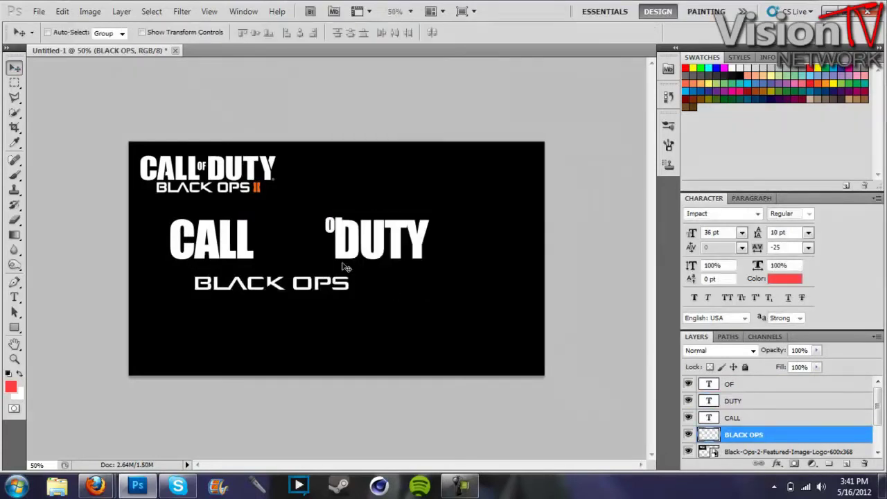
pyautogui.moveTo(345, 267); pyautogui.dragTo(367, 261)
# Step: Arrange CALL, OF and DUTY closely on one line centered above BLACK OPS, with OF in the middle
pyautogui.click(732, 417)
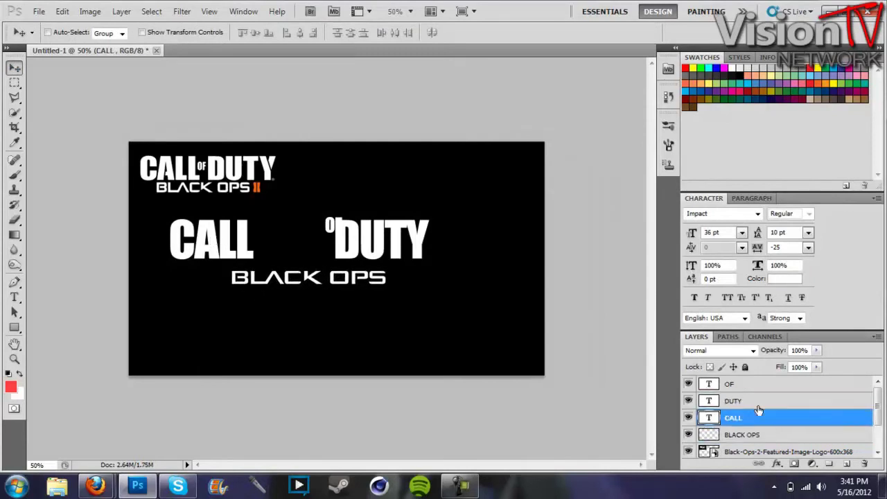
pyautogui.moveTo(221, 227); pyautogui.dragTo(260, 236)
pyautogui.click(734, 401)
pyautogui.moveTo(381, 248)
pyautogui.mouseDown()
pyautogui.moveTo(360, 256)
pyautogui.moveTo(370, 258)
pyautogui.mouseUp()
pyautogui.moveTo(331, 230); pyautogui.dragTo(314, 253)
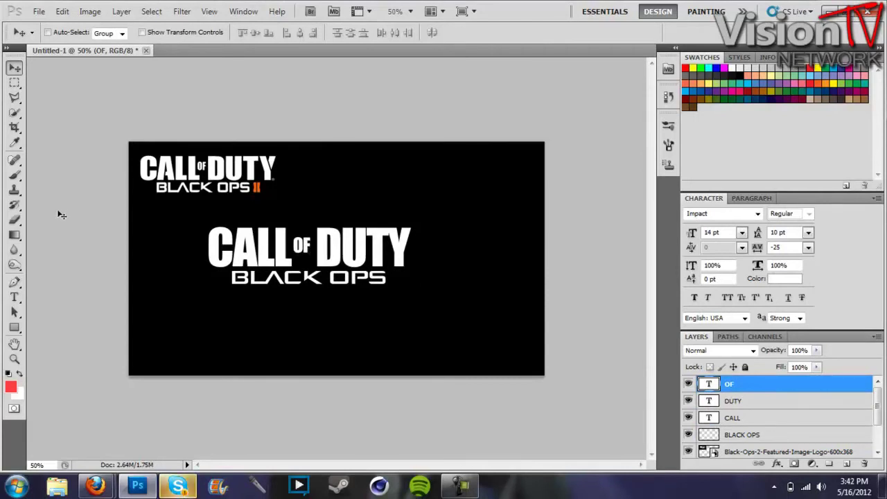
# Step: Draw a tall narrow rectangle shape to the right of the logo text and rasterize its layer
pyautogui.press('u')
pyautogui.moveTo(432, 169); pyautogui.dragTo(455, 262)
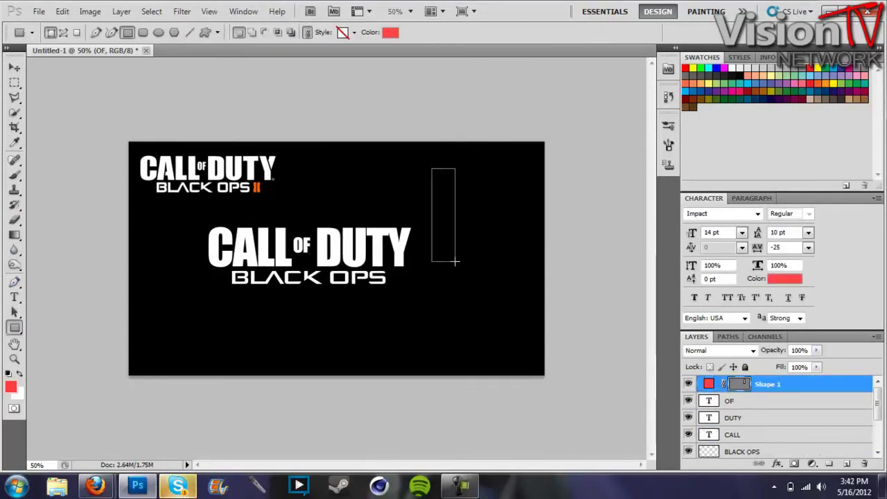
pyautogui.rightClick(749, 385)
pyautogui.click(734, 182)
# Step: Turn on a Color Overlay effect for the rectangle's layer
pyautogui.doubleClick(774, 386)
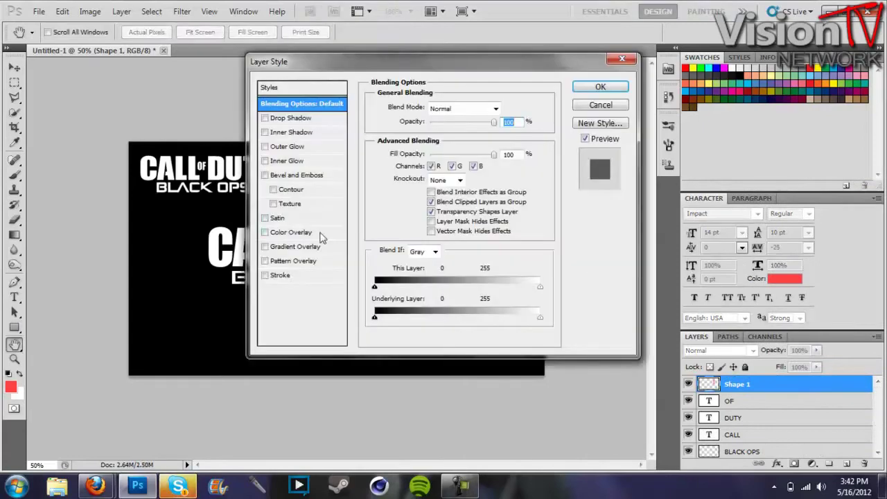
pyautogui.click(320, 236)
pyautogui.click(16, 485)
pyautogui.write('sticky')
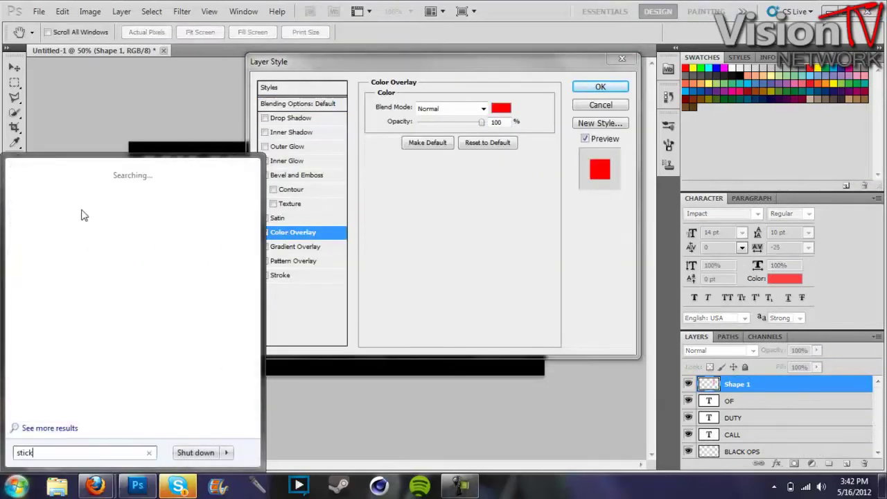
pyautogui.press('Return')
# Step: Set the rectangle's overlay color to bright orange and move the bar down beside the logo text
pyautogui.click(502, 108)
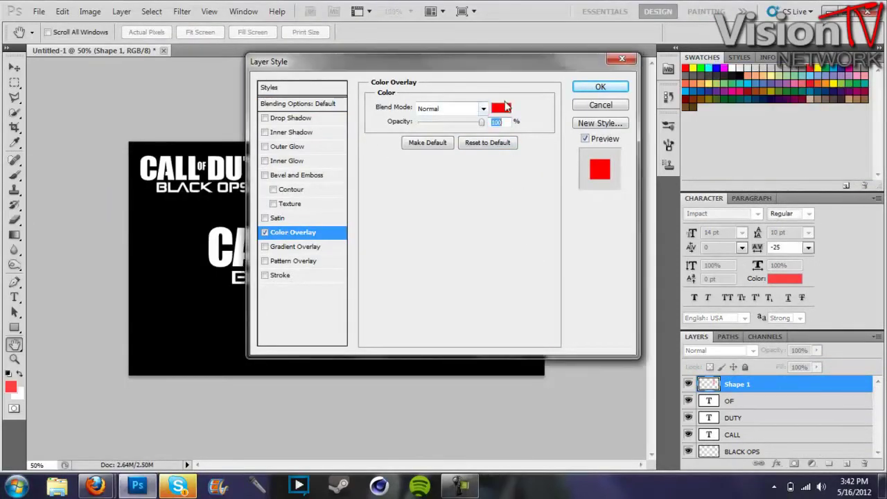
pyautogui.click(457, 272)
pyautogui.click(573, 107)
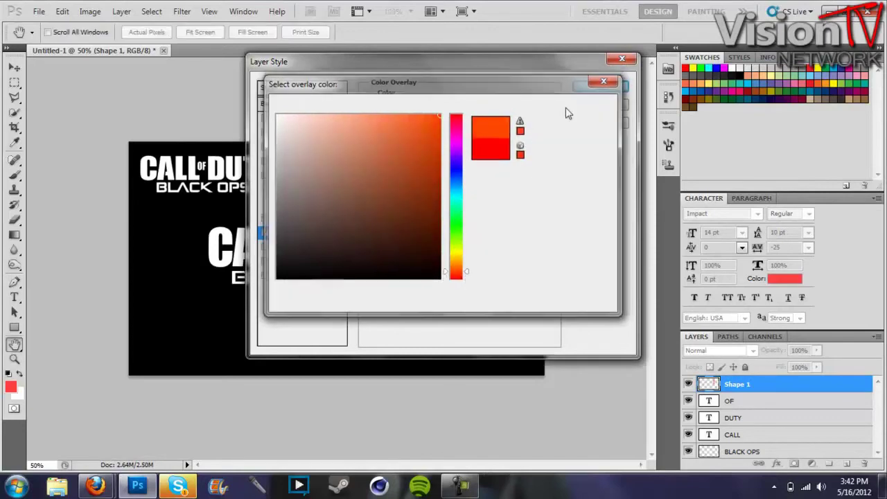
pyautogui.press('Return')
pyautogui.moveTo(418, 186); pyautogui.dragTo(419, 242)
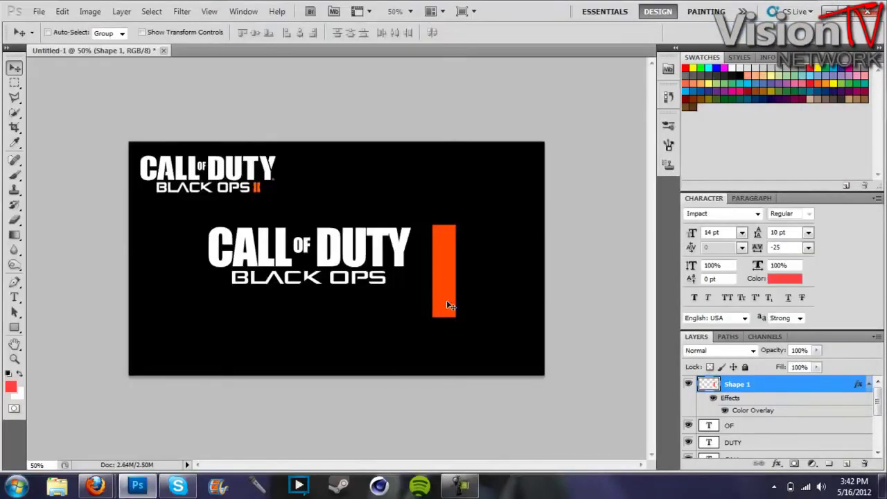
# Step: Cut an angled notch out of the orange bar's left edge using the Polygonal Lasso, and clear the selection
pyautogui.hotkey('ctrl', '1')
pyautogui.click(14, 97)
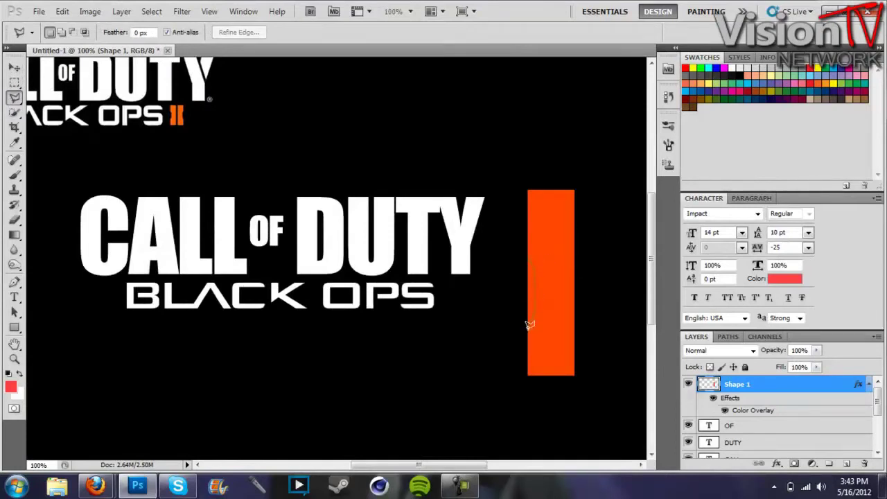
pyautogui.click(490, 309)
pyautogui.click(534, 258)
pyautogui.press('Delete')
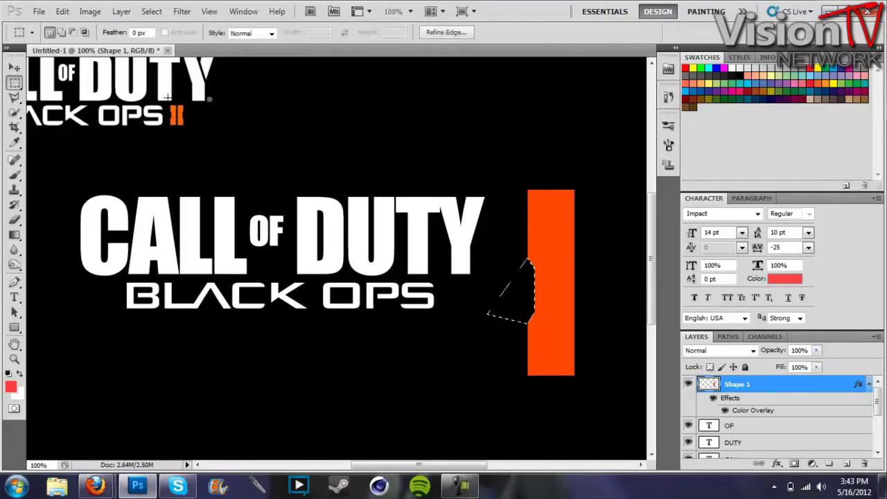
pyautogui.hotkey('ctrl', 'd')
# Step: Duplicate the notched orange bar and place the copy just to the right of the original with a narrow gap
pyautogui.press('v')
pyautogui.hotkey('ctrl', 't')
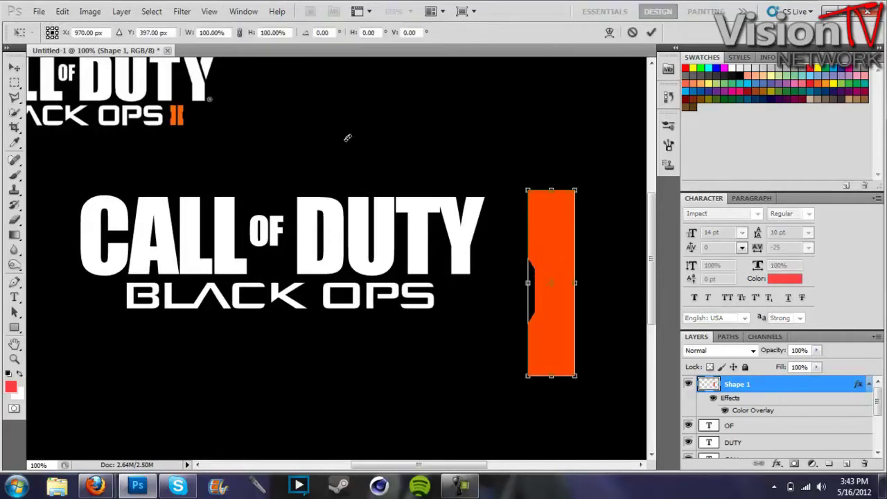
pyautogui.press('Return')
pyautogui.hotkey('ctrl', 'j')
pyautogui.moveTo(547, 225); pyautogui.dragTo(599, 285)
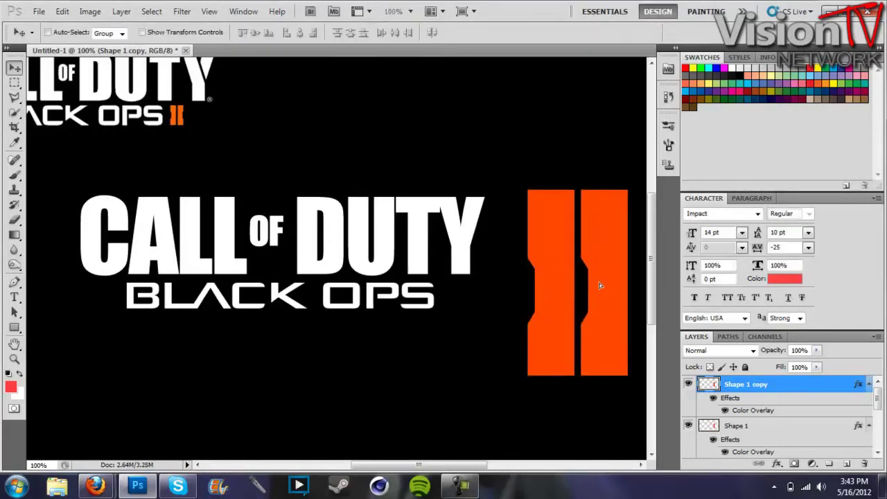
pyautogui.press('Right')
pyautogui.press('Right')
# Step: Mirror the copied bar horizontally by setting its width to -100%, and merge the two bar layers into one
pyautogui.hotkey('ctrl', 't')
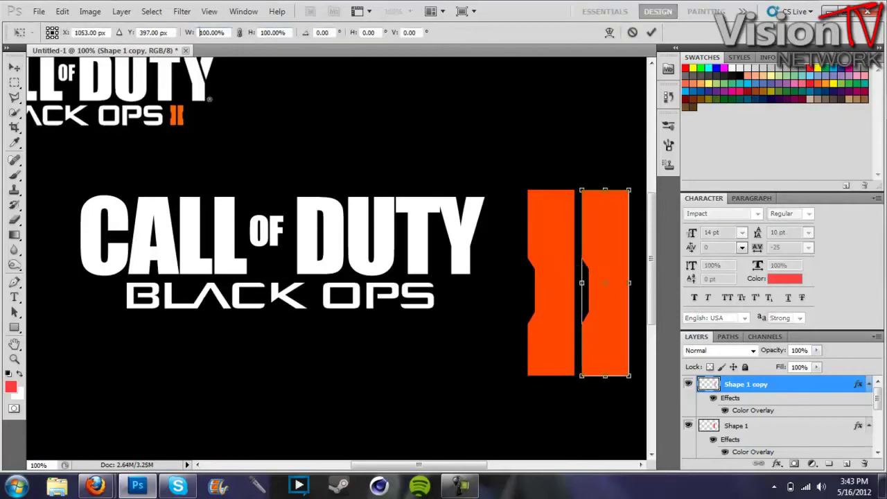
pyautogui.write('-100')
pyautogui.press('Return')
pyautogui.press('Return')
pyautogui.keyDown('shift'); pyautogui.click(749, 426); pyautogui.keyUp('shift')
pyautogui.rightClick(747, 426)
pyautogui.click(790, 381)
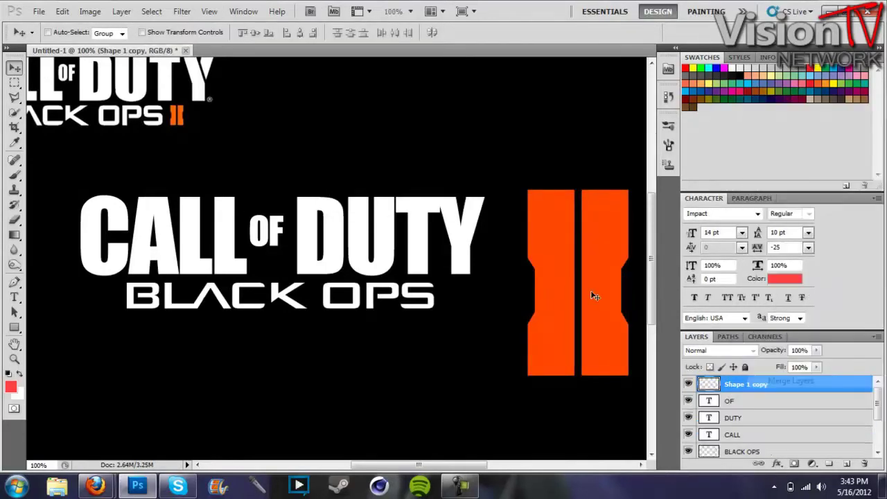
# Step: Scale the merged orange numeral II down proportionally to about 20%
pyautogui.hotkey('ctrl', 't')
pyautogui.moveTo(529, 189); pyautogui.dragTo(582, 350)
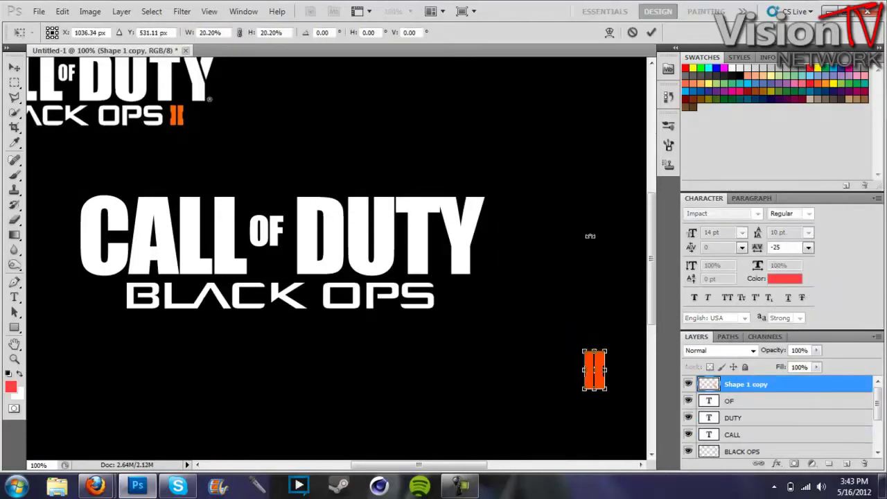
pyautogui.press('v')
pyautogui.press('Return')
# Step: Show the rulers and place horizontal guides along the upper and lower edges of the BLACK OPS text
pyautogui.hotkey('ctrl', 'r')
pyautogui.scroll(2, 672, 217)
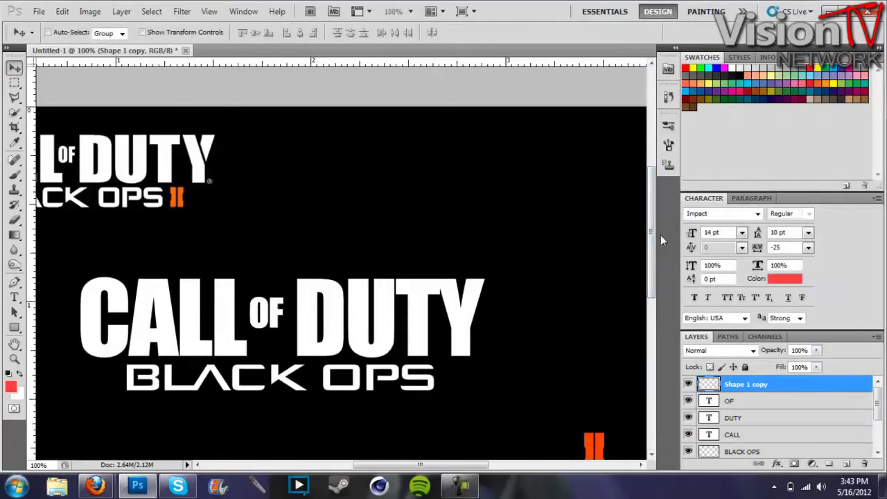
pyautogui.scroll(2, 661, 239)
pyautogui.moveTo(412, 66); pyautogui.dragTo(416, 203)
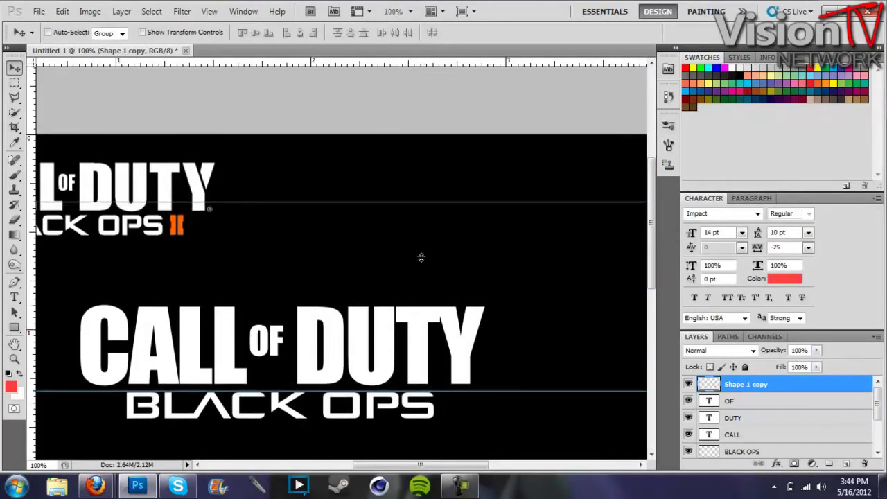
pyautogui.moveTo(421, 257); pyautogui.dragTo(488, 419)
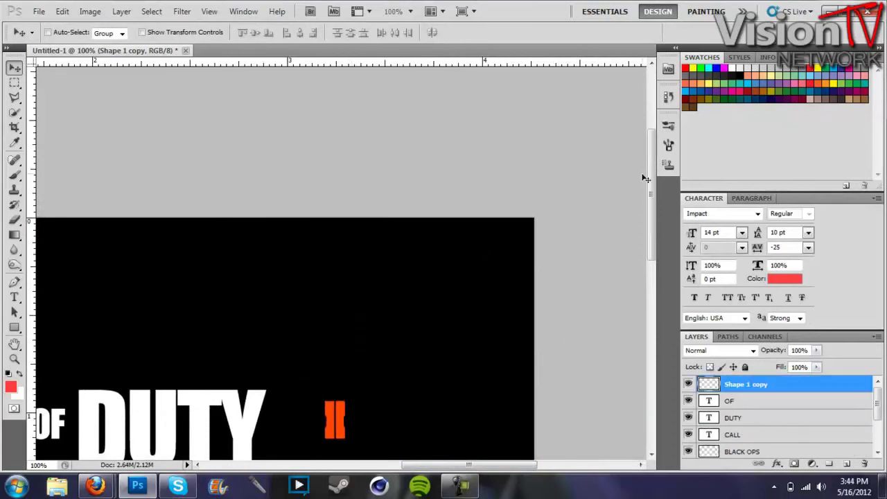
# Step: Move the orange numeral just after BLACK OPS and scale it to about 64% so it fits between the guides
pyautogui.scroll(-5, 643, 178)
pyautogui.moveTo(336, 177); pyautogui.dragTo(251, 253)
pyautogui.hotkey('ctrl', 't')
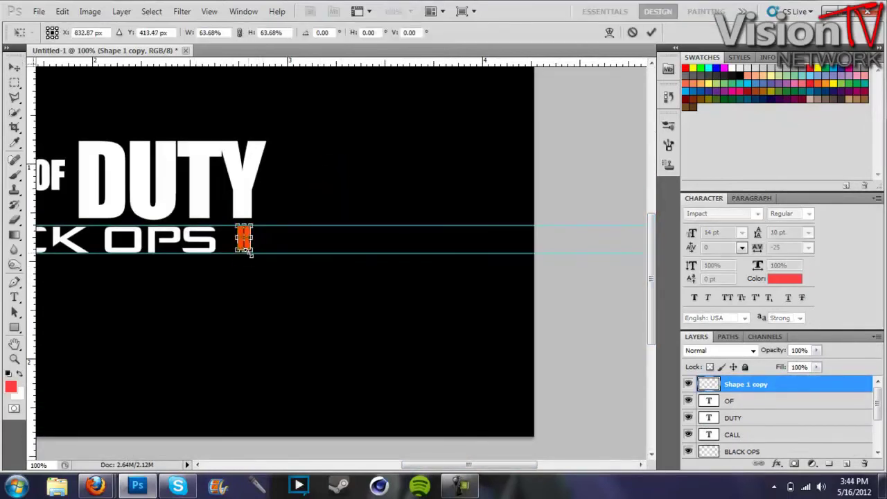
pyautogui.press('v')
pyautogui.press('Return')
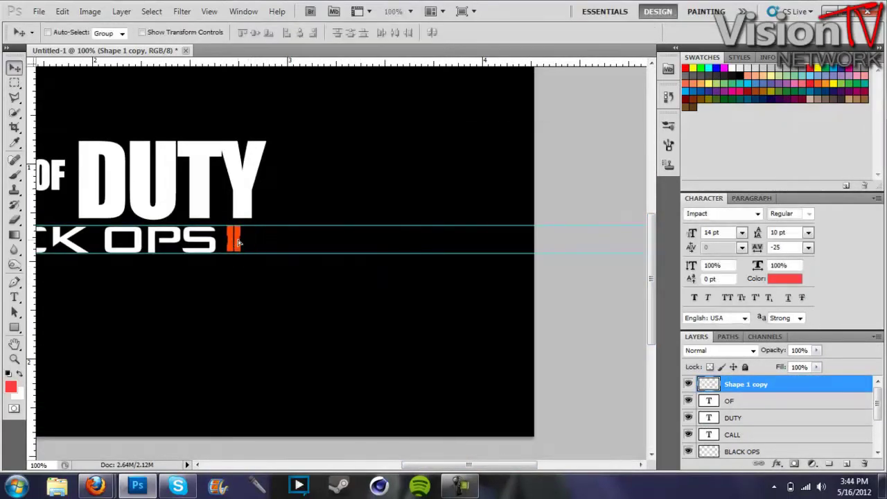
# Step: Set the letter tracking of the whole word CALL to 5
pyautogui.moveTo(520, 463); pyautogui.dragTo(278, 463)
pyautogui.hotkey('ctrl', '-')
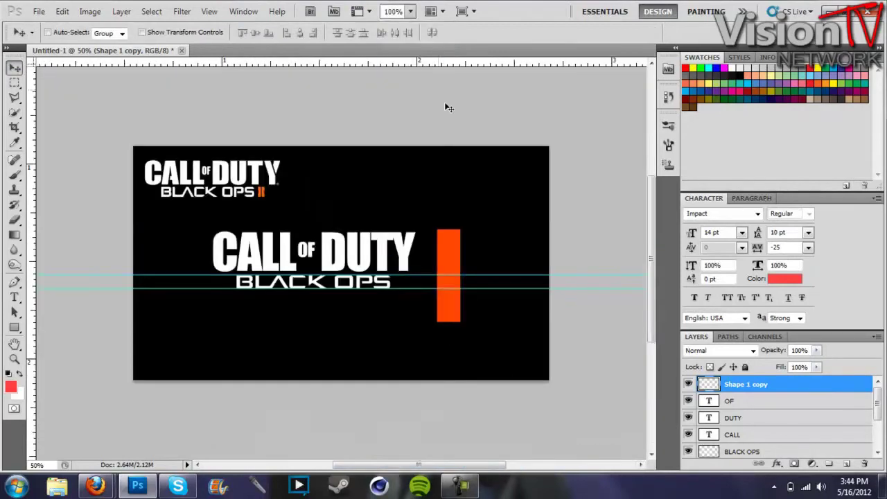
pyautogui.press('t')
pyautogui.click(241, 258)
pyautogui.hotkey('ctrl', 'a')
pyautogui.click(814, 247)
pyautogui.click(799, 291)
pyautogui.click(815, 248)
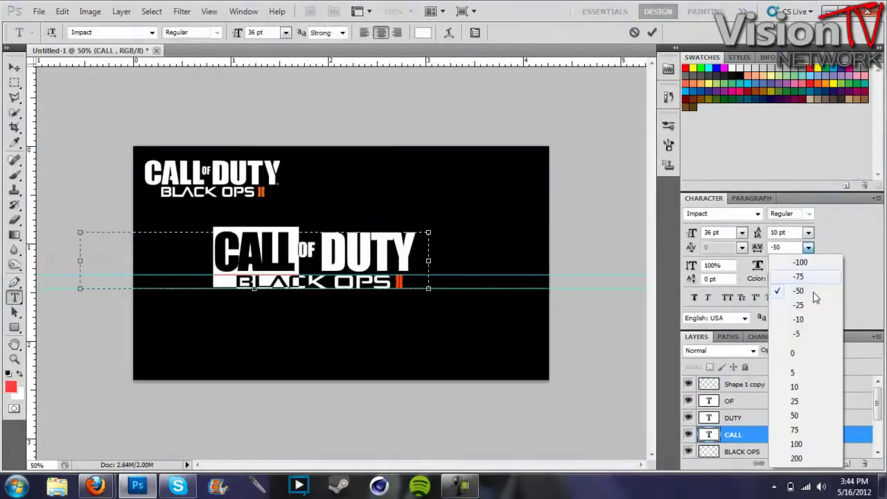
pyautogui.click(798, 372)
pyautogui.hotkey('ctrl', 'Return')
# Step: Set the letter tracking of the word DUTY to 5
pyautogui.click(315, 283)
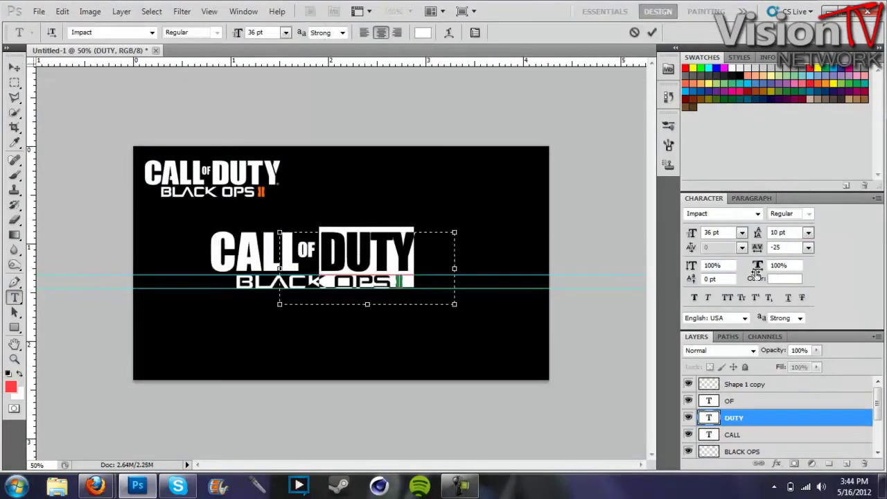
pyautogui.hotkey('ctrl', 'a')
pyautogui.click(14, 68)
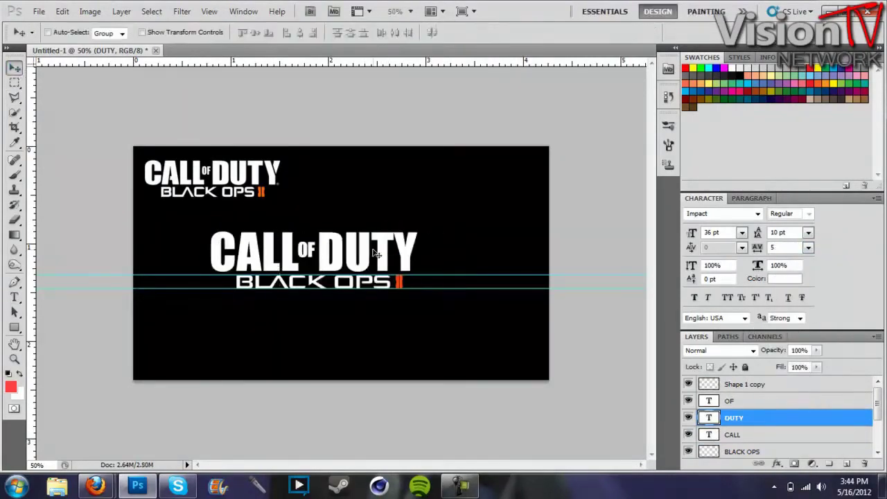
# Step: Shift DUTY and OF slightly to the right to even out the spacing between the three words
pyautogui.hotkey('alt', ']')
pyautogui.hotkey('alt', ']')
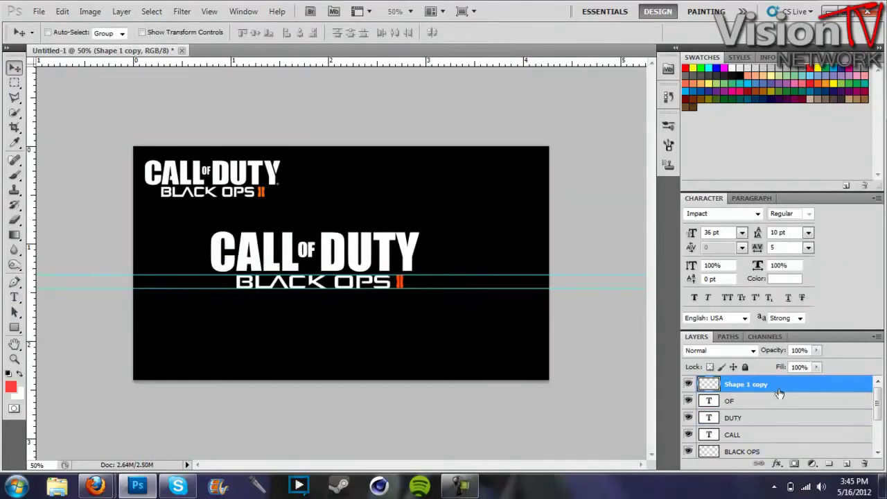
pyautogui.hotkey('alt', '[')
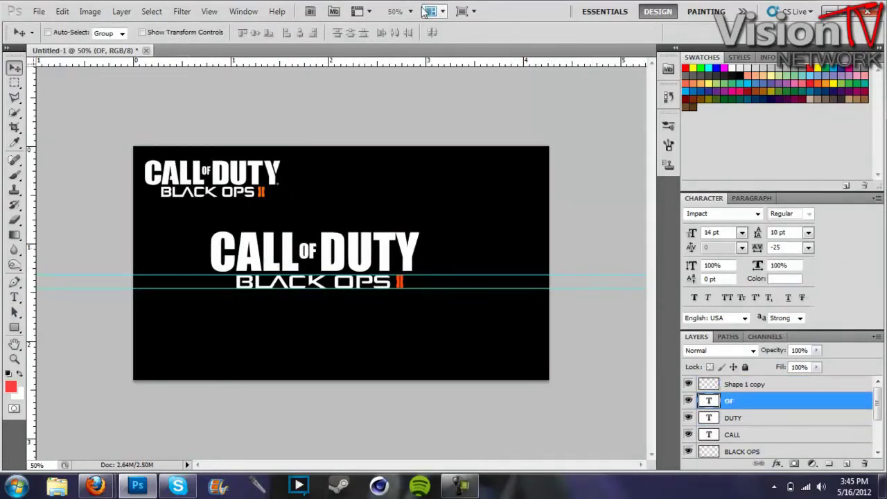
# Step: Try to cut a thin diagonal slit through the Y of DUTY with the Polygonal Lasso, rasterizing its layer
pyautogui.hotkey('ctrl', '1')
pyautogui.scroll(1, 416, 229)
pyautogui.press('l')
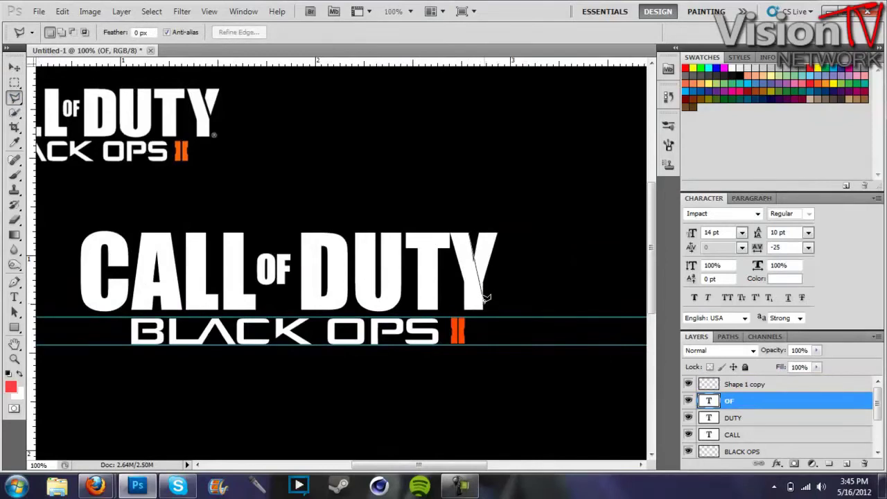
pyautogui.click(473, 226)
pyautogui.press('Delete')
pyautogui.press('Return')
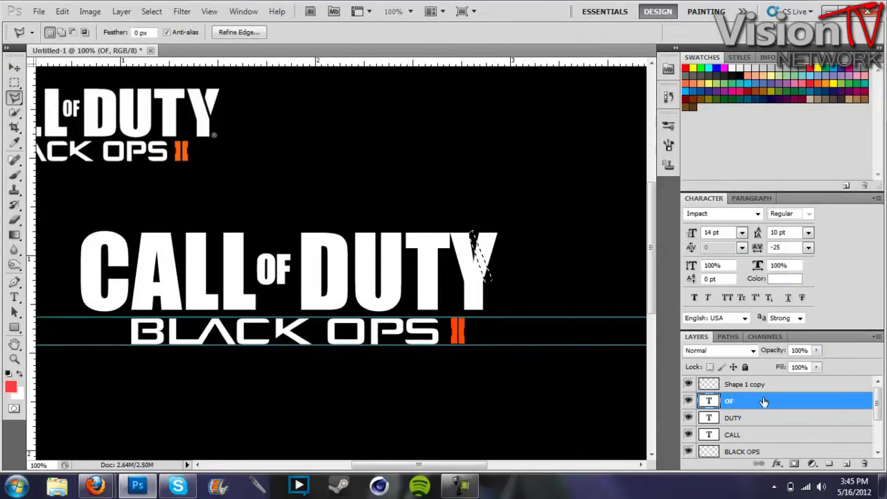
pyautogui.rightClick(764, 418)
pyautogui.click(790, 179)
pyautogui.press('Delete')
pyautogui.click(14, 67)
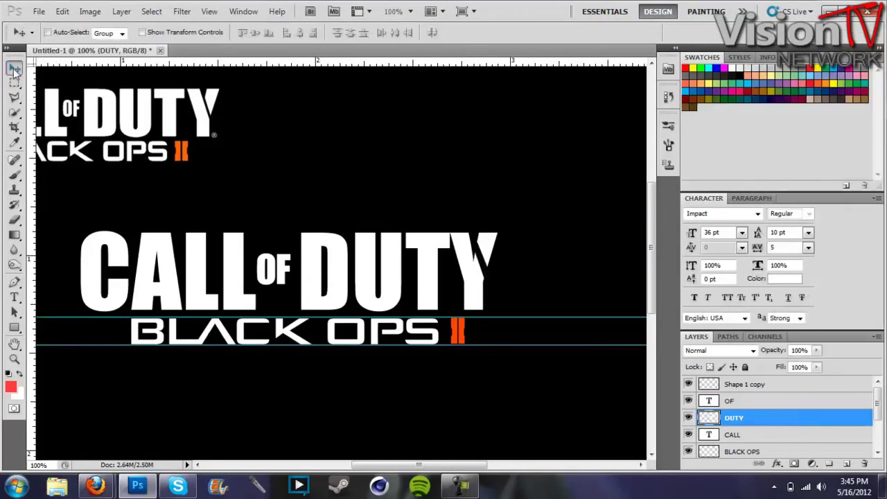
pyautogui.click(729, 401)
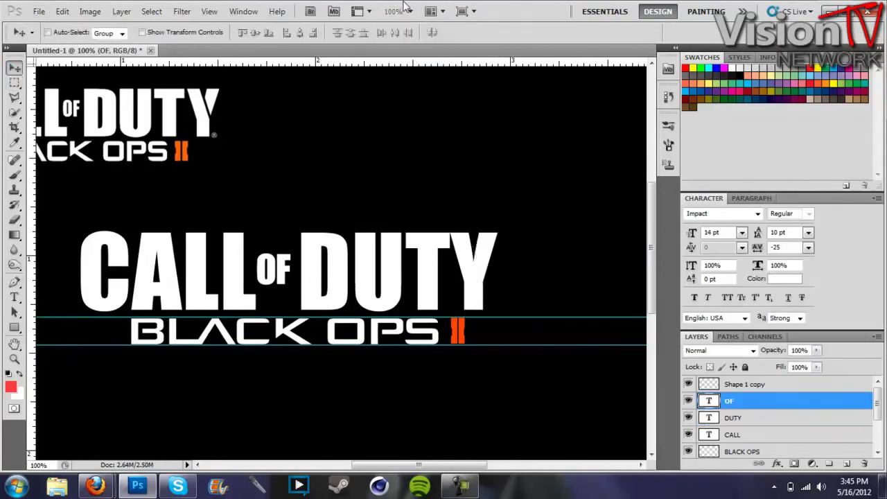
# Step: Delete the layer holding the small reference logo in the upper-left part of the canvas
pyautogui.hotkey('ctrl', '-')
pyautogui.hotkey('ctrl', '-')
pyautogui.scroll(-2, 762, 416)
pyautogui.click(763, 436)
pyautogui.press('Delete')
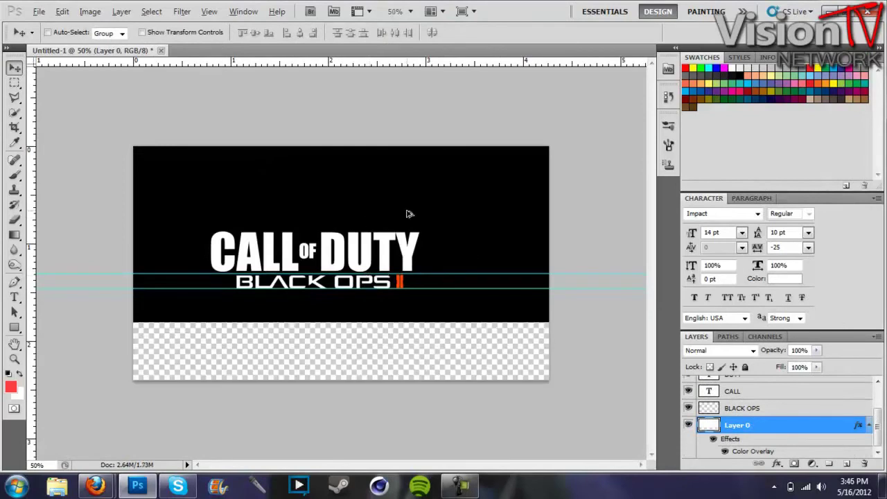
# Step: Try selecting the entire canvas, merging all logo and background layers into one, and hiding the guides
pyautogui.hotkey('ctrl', 'a')
pyautogui.keyDown('shift'); pyautogui.click(780, 393); pyautogui.keyUp('shift')
pyautogui.scroll(2, 780, 403)
pyautogui.keyDown('shift'); pyautogui.click(778, 378); pyautogui.keyUp('shift')
pyautogui.scroll(-2, 779, 402)
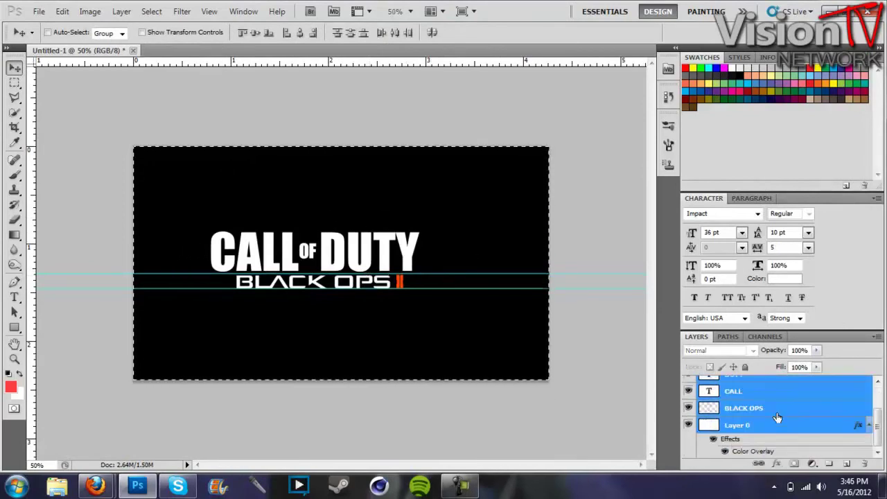
pyautogui.rightClick(778, 418)
pyautogui.click(791, 376)
pyautogui.hotkey('ctrl', ';')
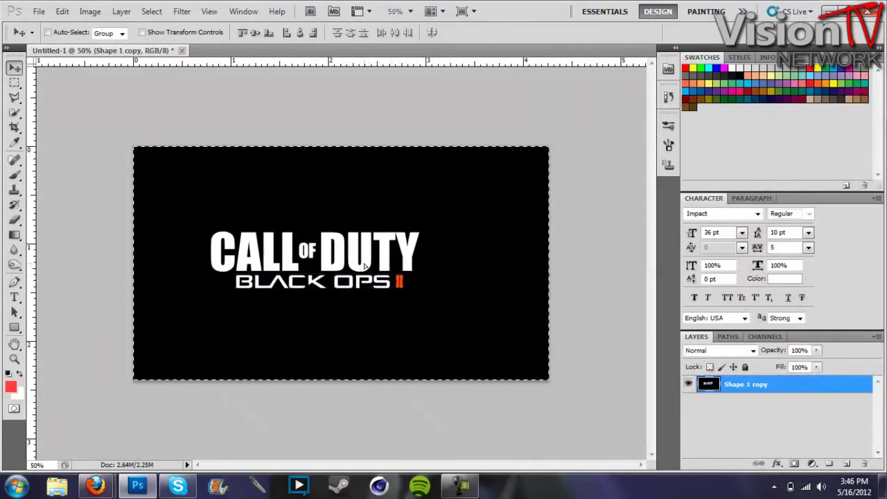
# Step: Try moving the merged artwork, and undo back to the separate logo and background layers
pyautogui.hotkey('ctrl', ';')
pyautogui.moveTo(319, 250)
pyautogui.mouseDown()
pyautogui.moveTo(334, 250)
pyautogui.moveTo(303, 250)
pyautogui.mouseUp()
pyautogui.hotkey('ctrl', 'alt', 'z')
pyautogui.hotkey('ctrl', 'alt', 'z')
# Step: Link the numeral, OF, DUTY, CALL and BLACK OPS layers together and move the logo to the middle of the canvas
pyautogui.click(759, 401)
pyautogui.keyDown('shift'); pyautogui.click(759, 384); pyautogui.keyUp('shift')
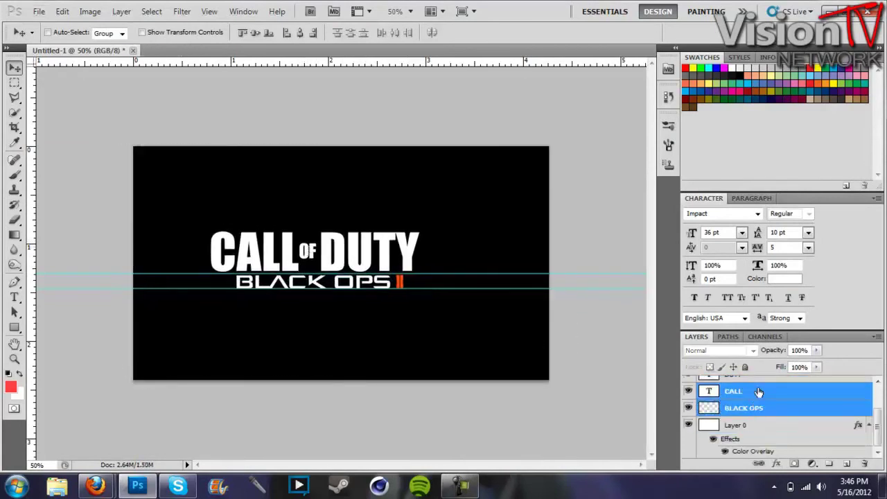
pyautogui.scroll(2, 762, 416)
pyautogui.keyDown('ctrl'); pyautogui.click(759, 384); pyautogui.keyUp('ctrl')
pyautogui.keyDown('ctrl'); pyautogui.click(759, 400); pyautogui.keyUp('ctrl')
pyautogui.keyDown('ctrl'); pyautogui.click(764, 418); pyautogui.keyUp('ctrl')
pyautogui.rightClick(764, 418)
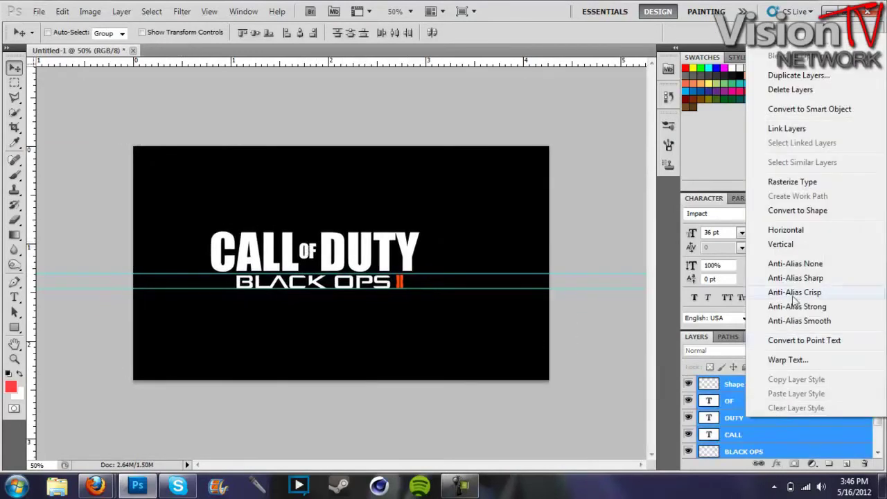
pyautogui.click(787, 128)
pyautogui.moveTo(361, 253); pyautogui.dragTo(393, 108)
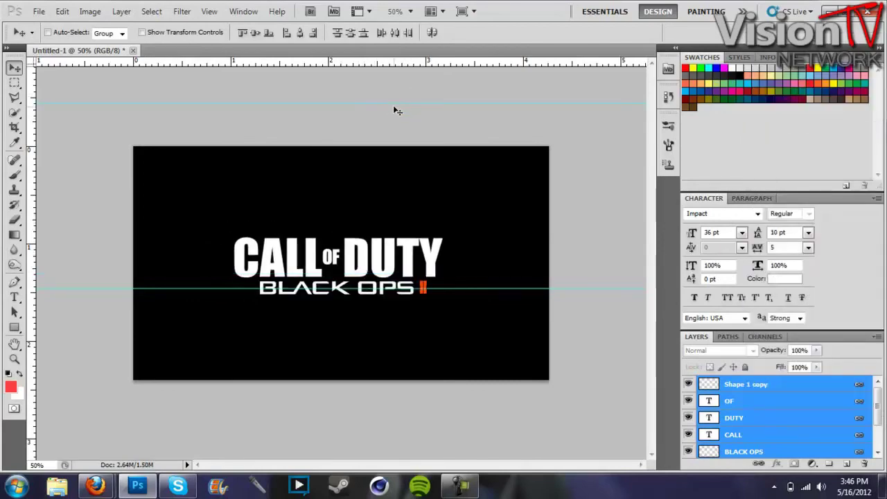
# Step: Place the bo2_hero-bg image from the desktop into the document, centered on the canvas
pyautogui.press('super+d')
pyautogui.moveTo(208, 260); pyautogui.dragTo(342, 209)
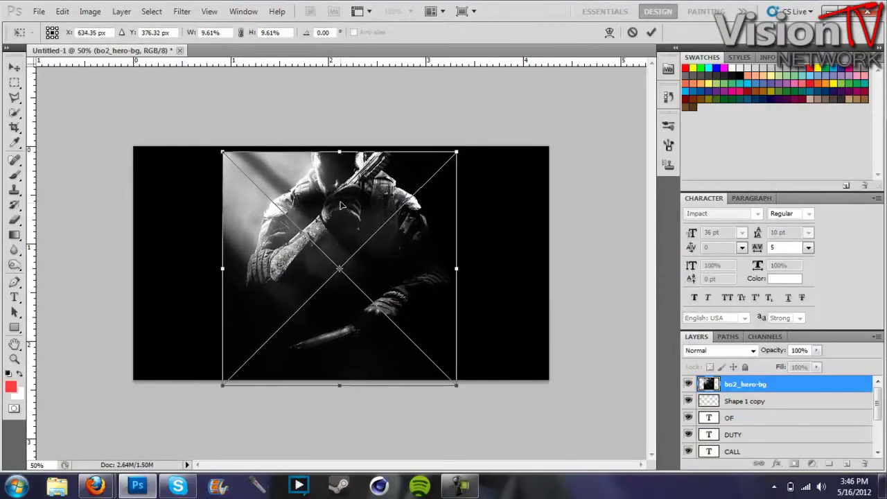
pyautogui.press('Return')
# Step: Move the bo2_hero-bg layer directly above Layer 0 and position the soldier image behind the logo
pyautogui.moveTo(748, 452); pyautogui.dragTo(748, 380)
pyautogui.moveTo(758, 430); pyautogui.dragTo(745, 417)
pyautogui.moveTo(231, 290); pyautogui.dragTo(238, 291)
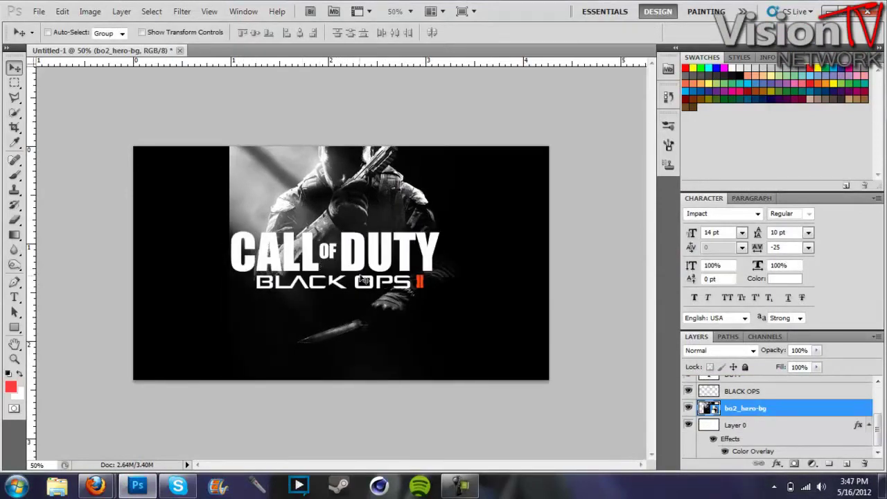
# Step: Rasterize the bo2_hero-bg layer and erase its left and lower edges with a size 191 eraser to blend them into black
pyautogui.click(744, 391)
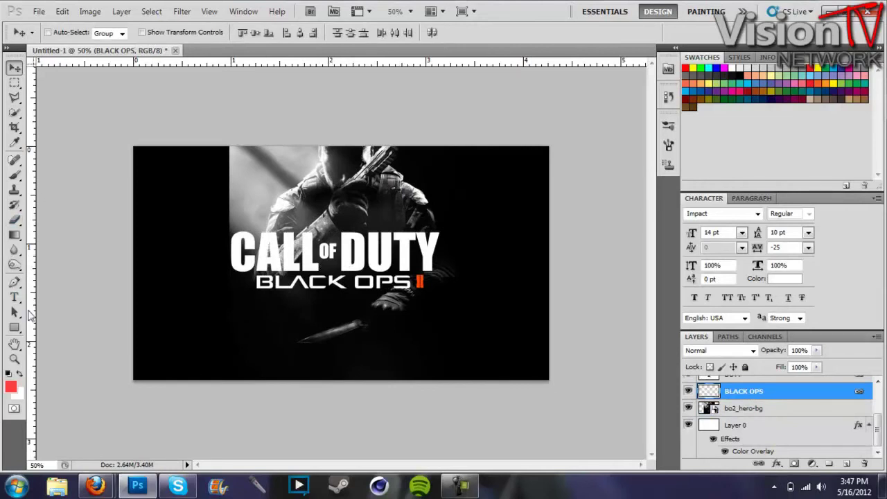
pyautogui.click(14, 221)
pyautogui.hotkey('alt', '[')
pyautogui.click(232, 149)
pyautogui.press('Return')
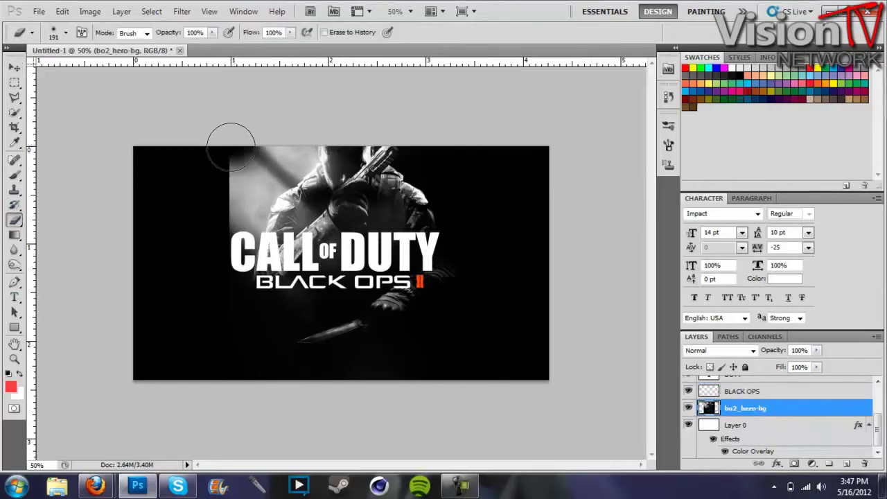
pyautogui.moveTo(231, 147)
pyautogui.mouseDown()
pyautogui.moveTo(232, 222)
pyautogui.moveTo(287, 150)
pyautogui.moveTo(260, 185)
pyautogui.moveTo(301, 312)
pyautogui.moveTo(354, 392)
pyautogui.mouseUp()
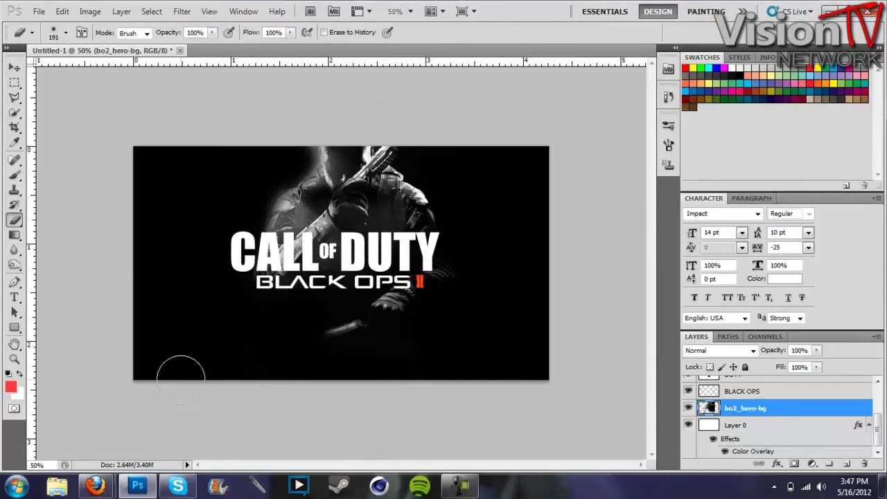
# Step: Switch to Firefox to search Google for the Call of Duty Black Ops 2 release date, and return to Photoshop
pyautogui.click(96, 485)
pyautogui.click(458, 9)
pyautogui.click(321, 105)
pyautogui.write('release')
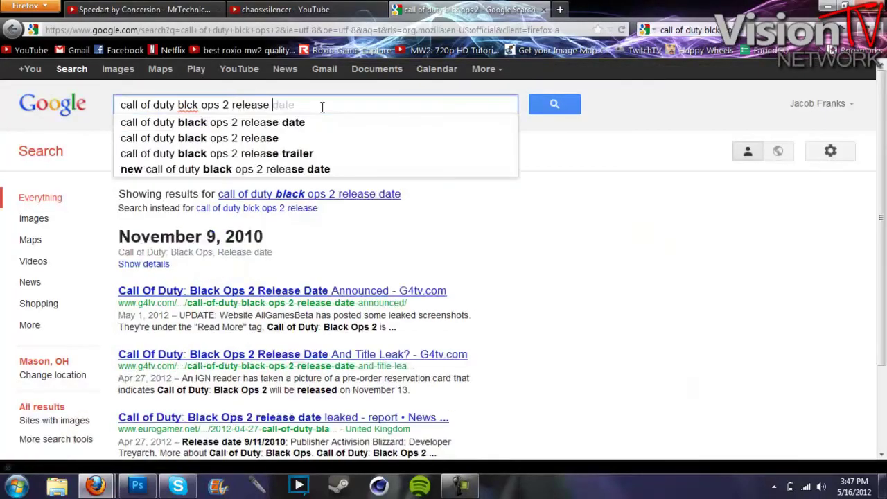
pyautogui.hotkey('alt', 'Tab')
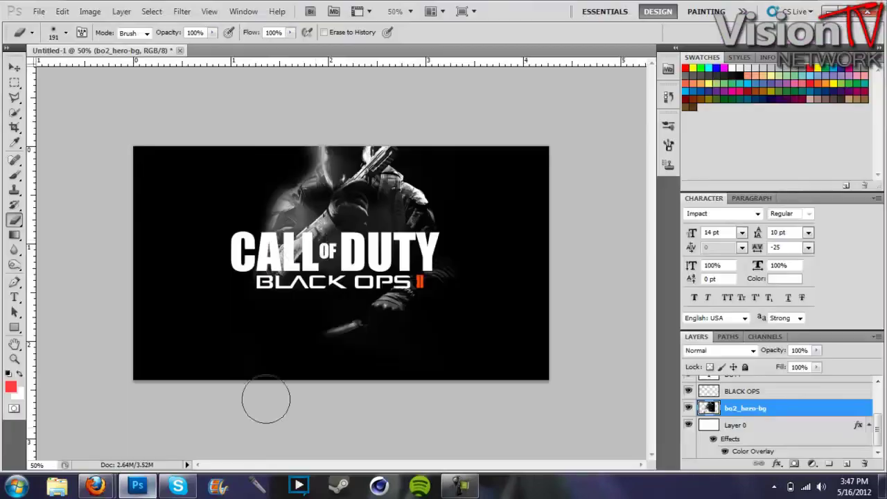
# Step: Add a text box in the canvas's lower-right area containing the date 11.9.12
pyautogui.click(13, 298)
pyautogui.moveTo(390, 305); pyautogui.dragTo(538, 379)
pyautogui.write('11.9')
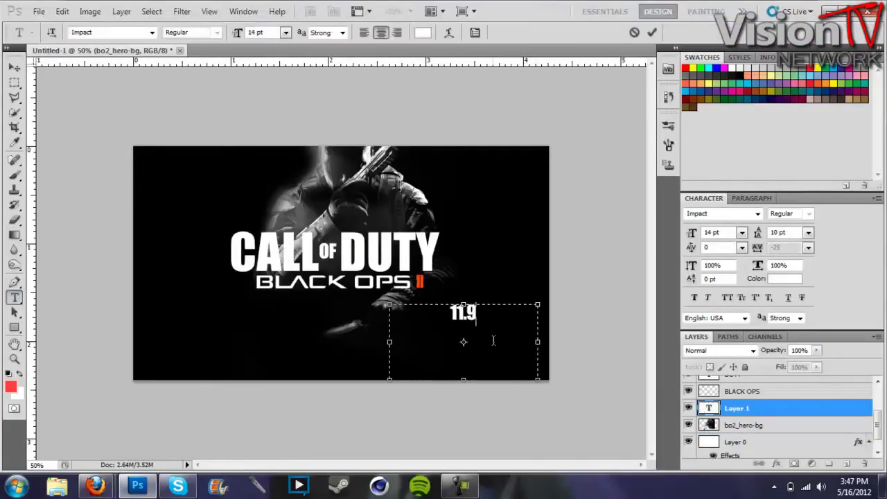
pyautogui.write('.12')
pyautogui.hotkey('ctrl', 'Return')
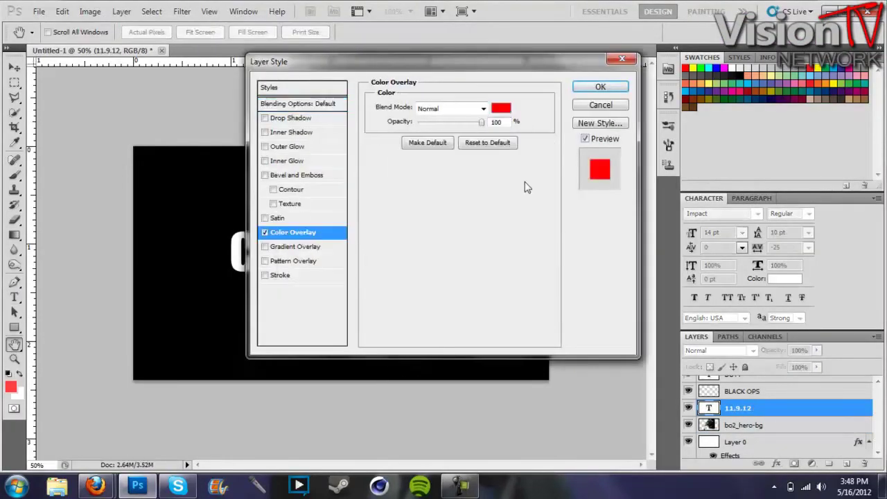
# Step: Give the date text an orange Color Overlay and move it into the canvas's lower-right corner
pyautogui.click(500, 108)
pyautogui.click(466, 279)
pyautogui.click(548, 158)
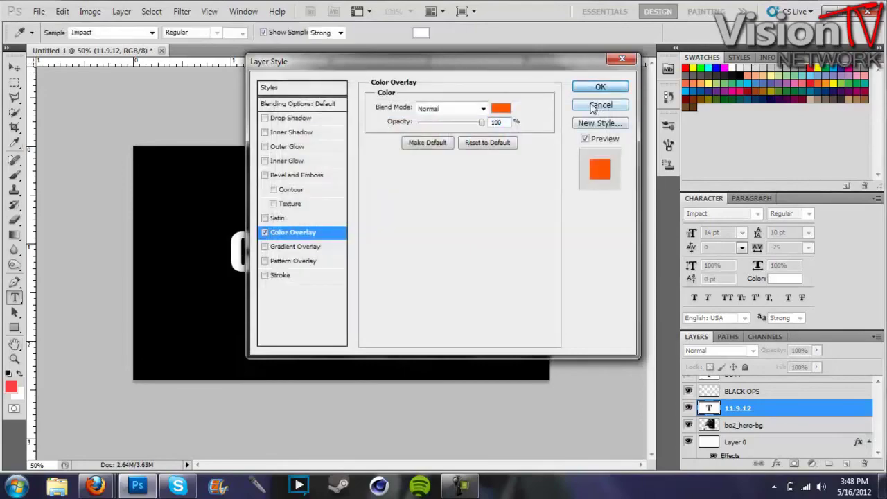
pyautogui.press('Return')
pyautogui.press('v')
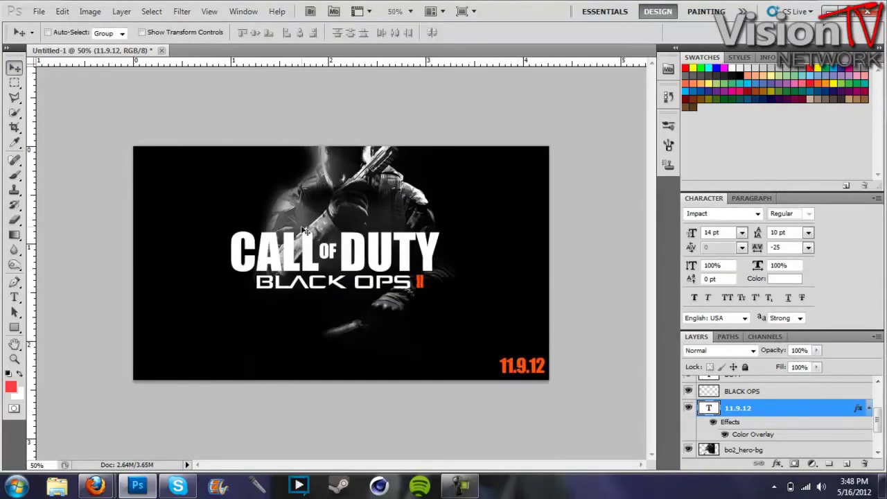